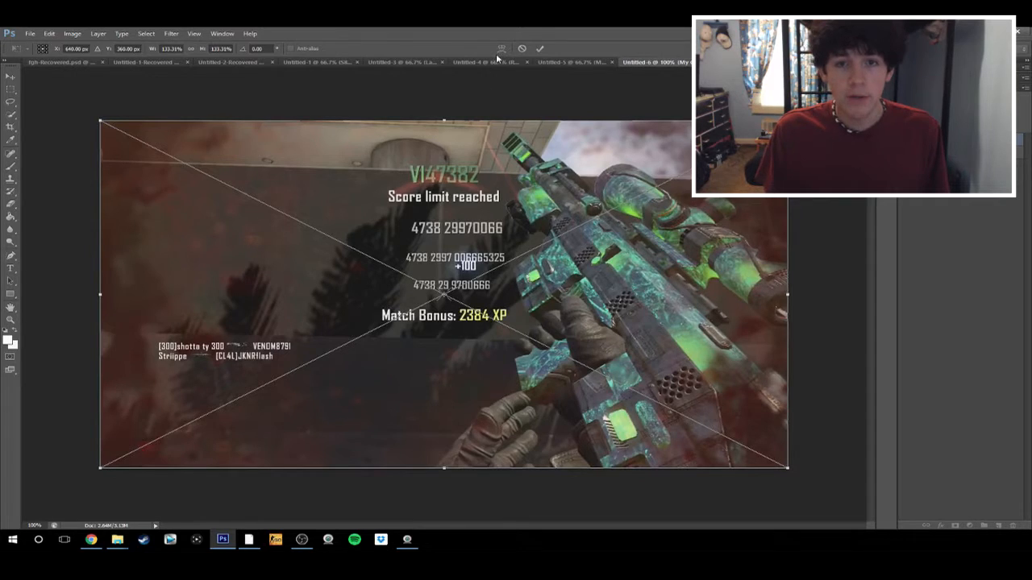
Commit the placed game screenshot at 133.31% so that it fills the canvas
left_click(540, 49)
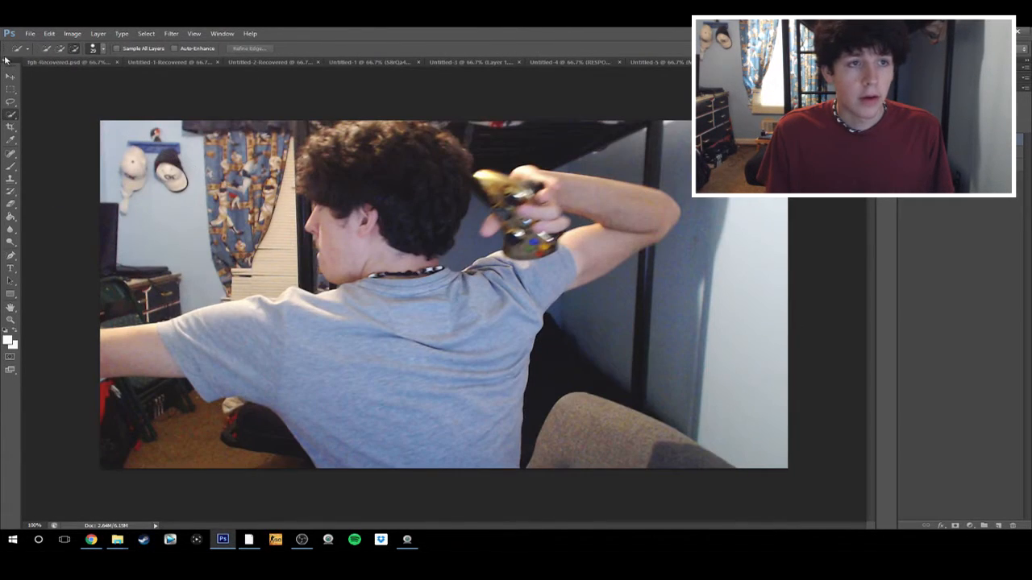
left_click(30, 34)
left_click(40, 190)
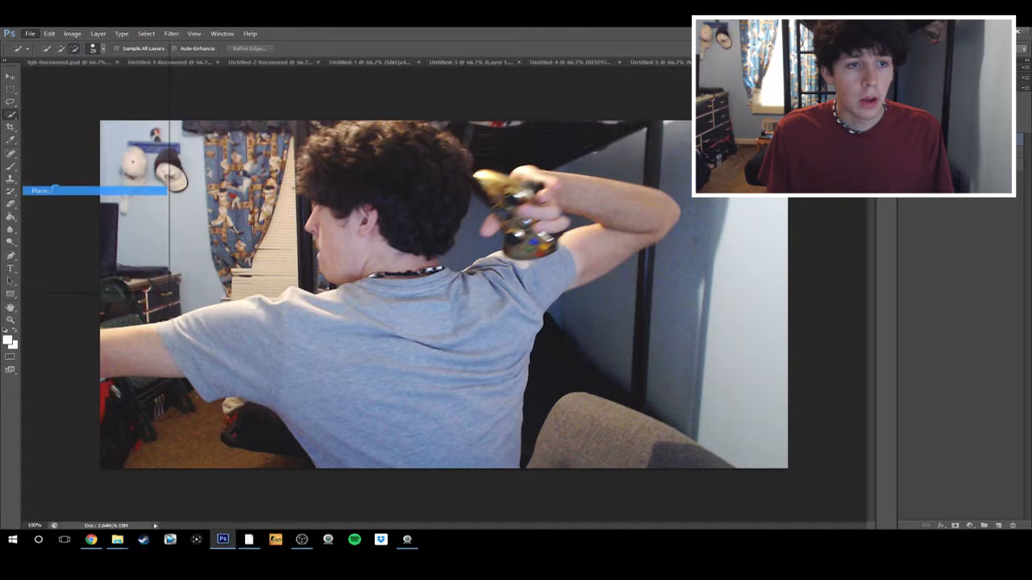
scroll(303, 174, "down", 5)
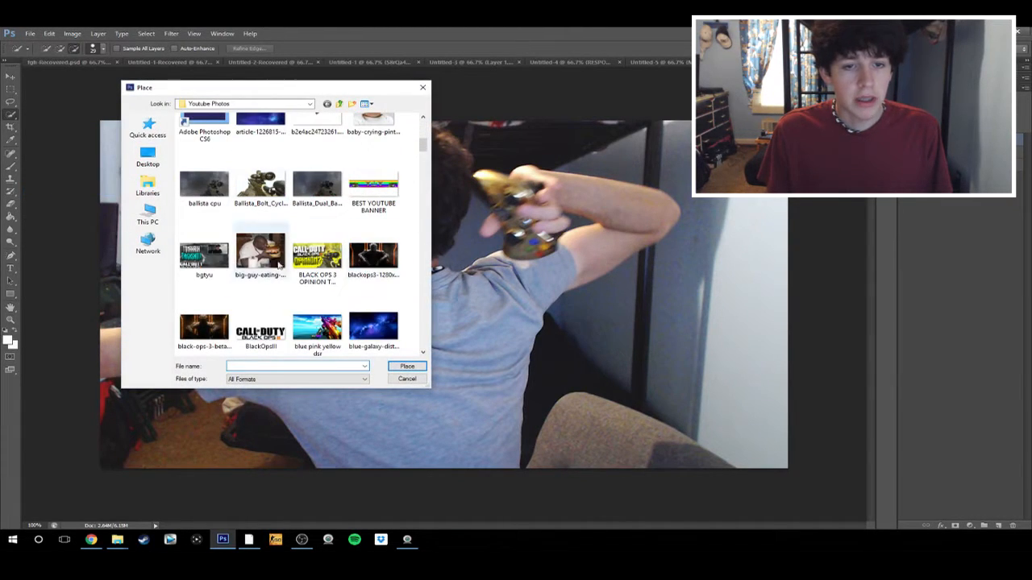
left_click(407, 379)
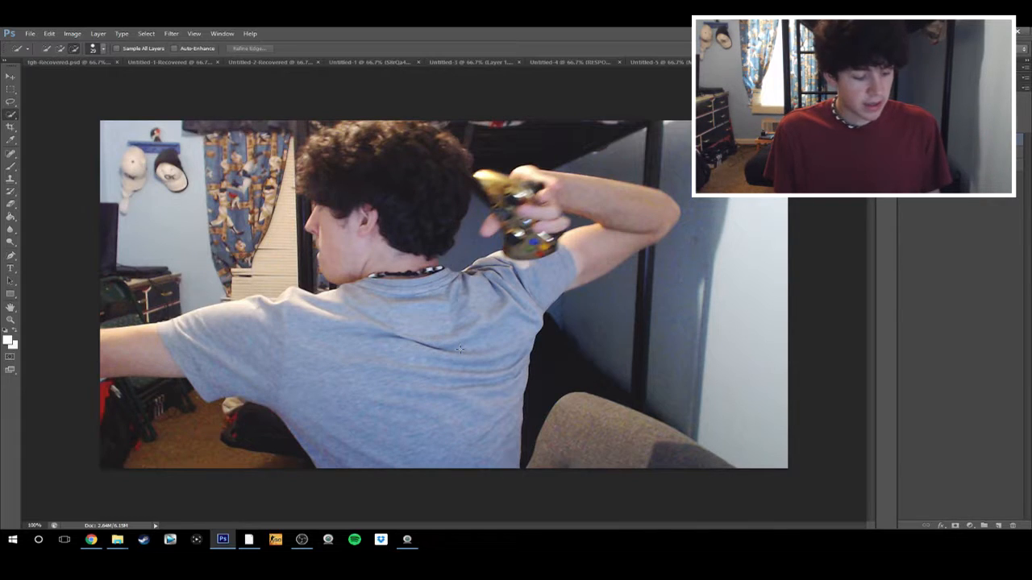
Scale the webcam photo down into the canvas's upper-left corner, to about 9.71% width and 10.01% height
key("ctrl+t")
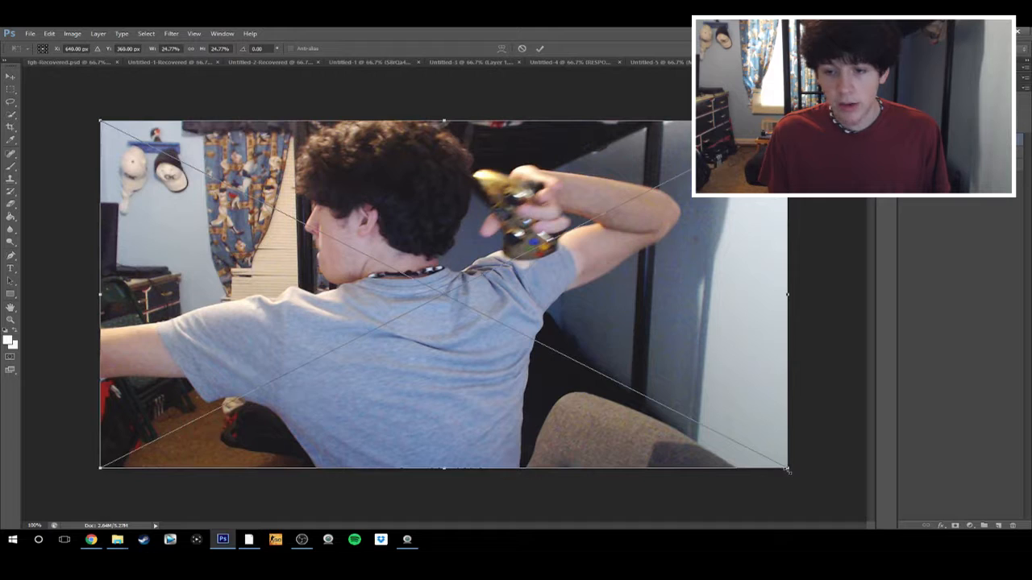
left_click_drag(787, 466, 373, 264)
left_click_drag(371, 194, 368, 193)
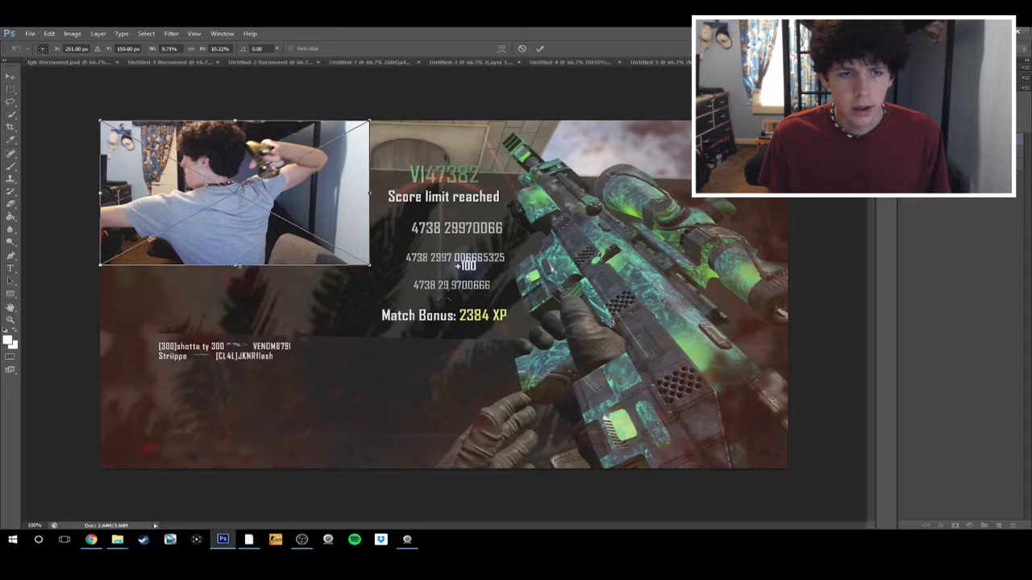
left_click_drag(238, 265, 239, 260)
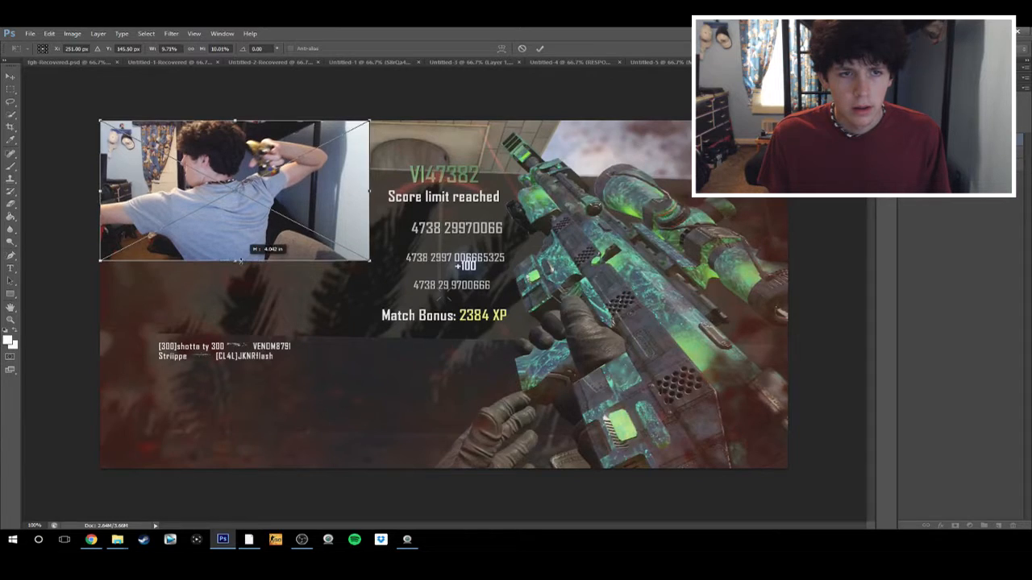
left_click(542, 48)
Move the webcam photo slightly away from the canvas corner and shrink it to about 9.66% width and 9.70% height
left_click(10, 77)
mouse_move(174, 188)
left_mouse_down()
mouse_move(202, 197)
mouse_move(186, 198)
left_mouse_up()
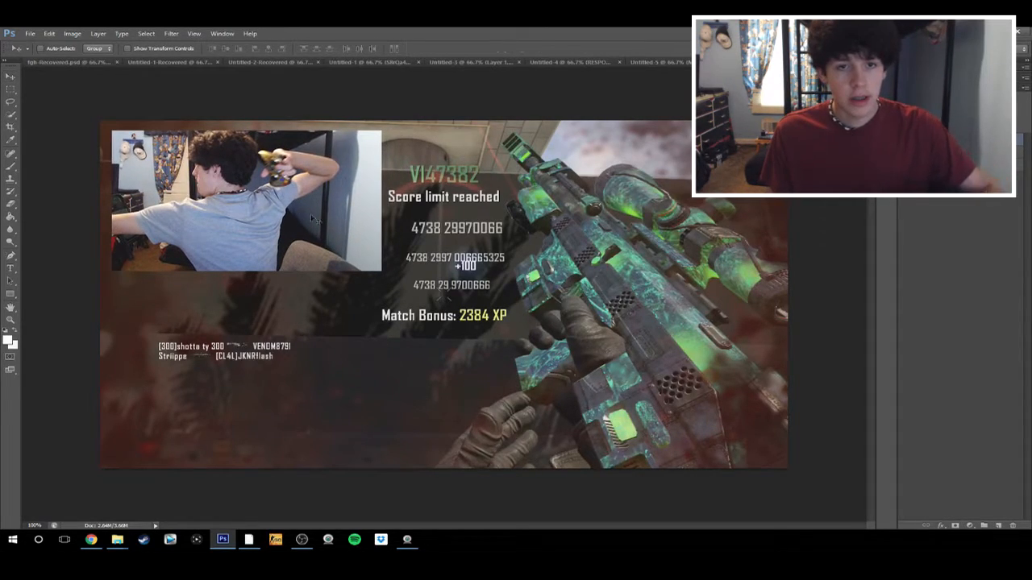
key("ctrl+t")
left_click_drag(248, 269, 302, 267)
left_click_drag(379, 198, 378, 198)
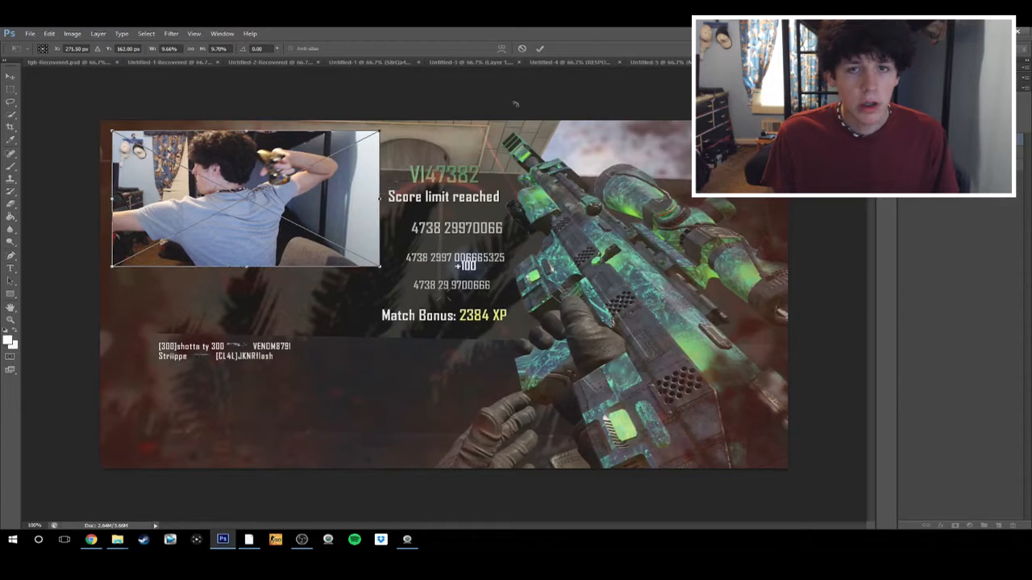
left_click(538, 49)
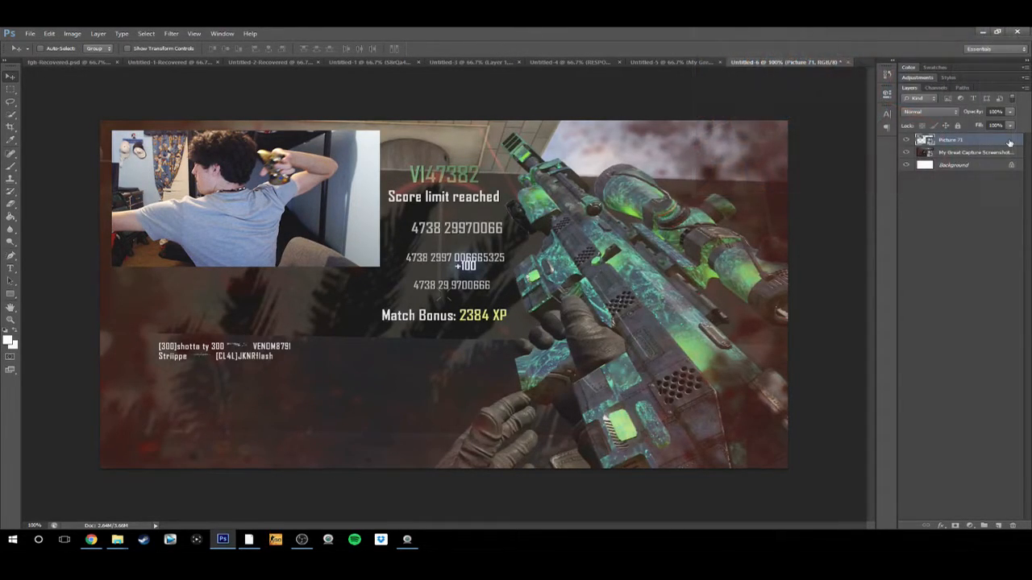
Add a drop shadow to the webcam photo layer with 100% opacity, 25 px size and 25% spread
double_click(1009, 142)
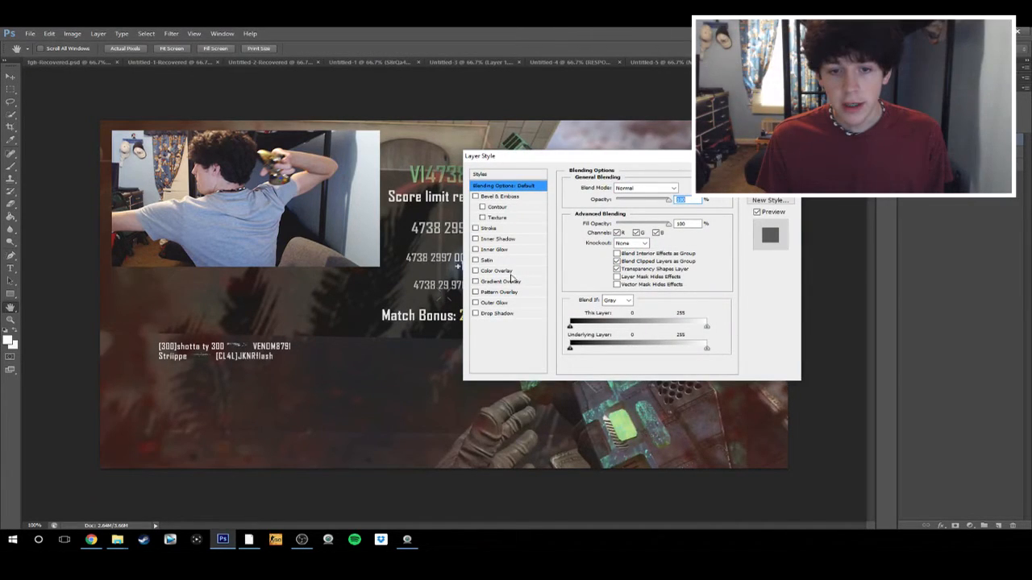
left_click(505, 314)
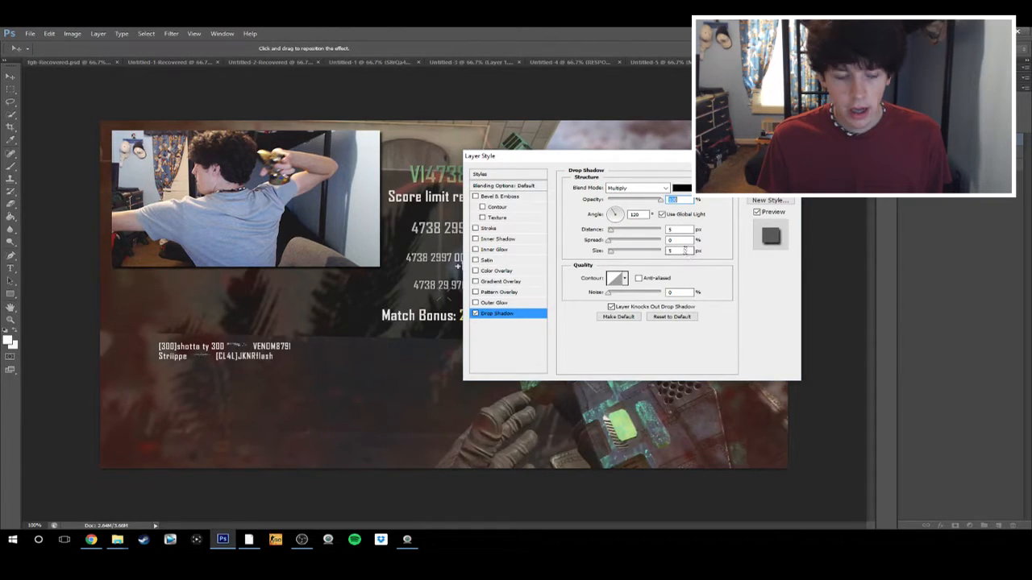
left_click_drag(685, 251, 557, 252)
type("25")
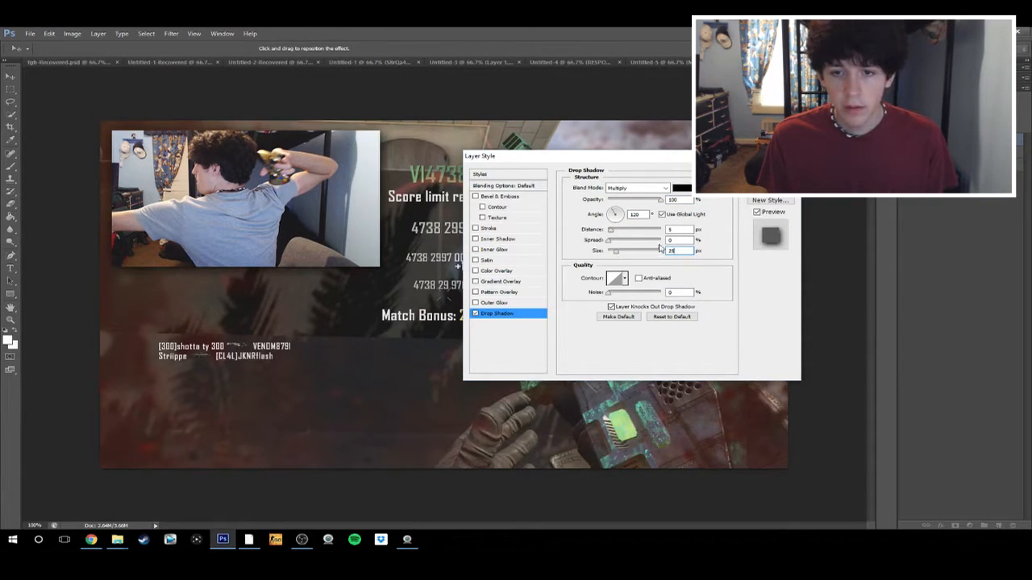
left_click_drag(685, 239, 570, 236)
type("25")
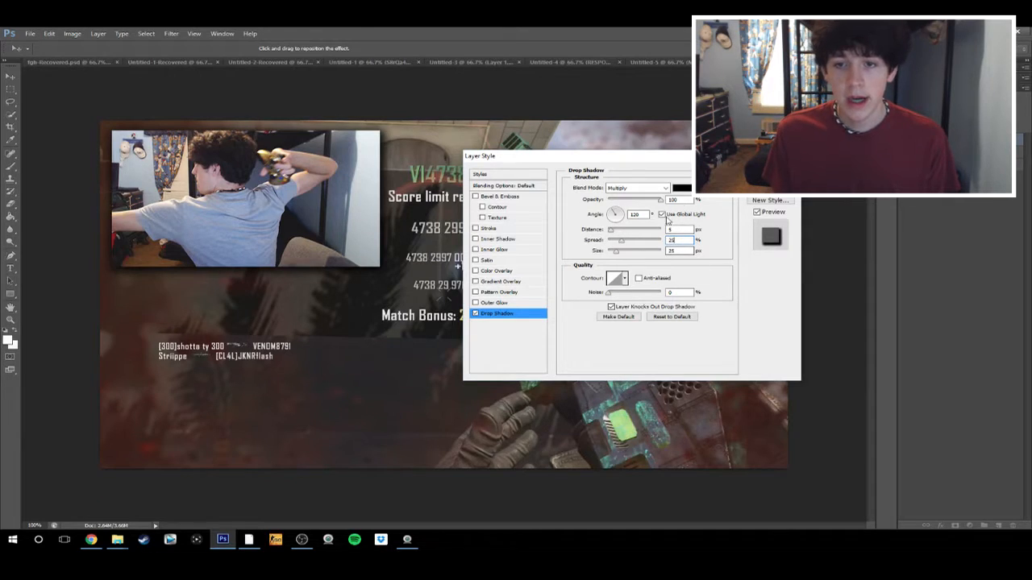
Add a white (ffffff) 5 px outside stroke to the webcam photo and apply the layer style
left_click(514, 229)
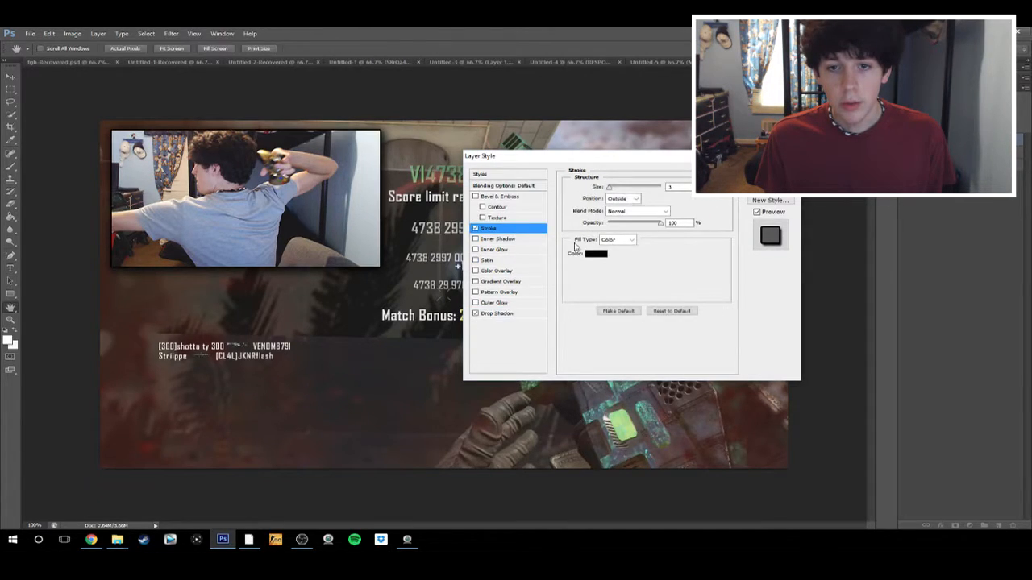
left_click(595, 253)
left_click(129, 209)
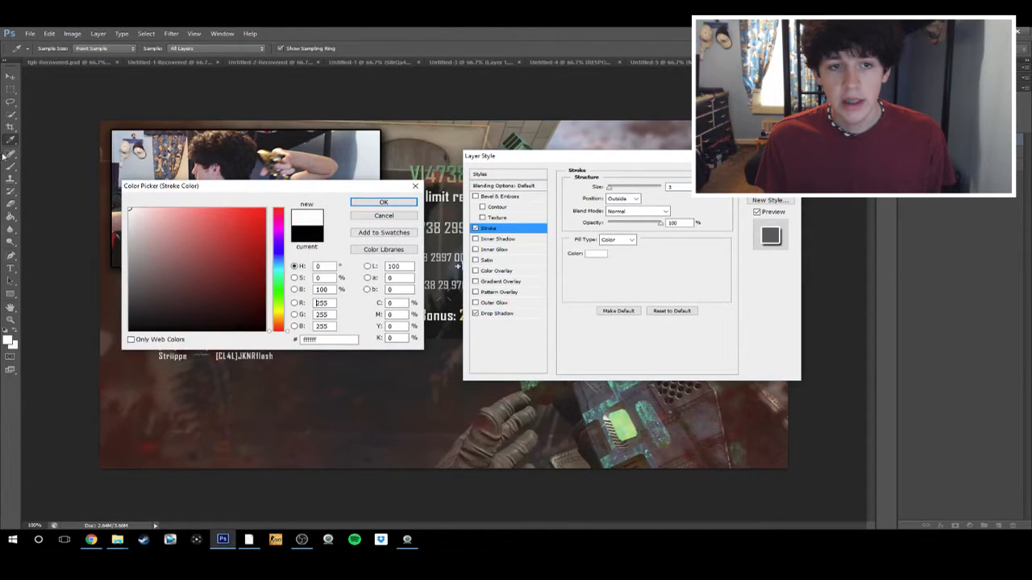
left_click(384, 202)
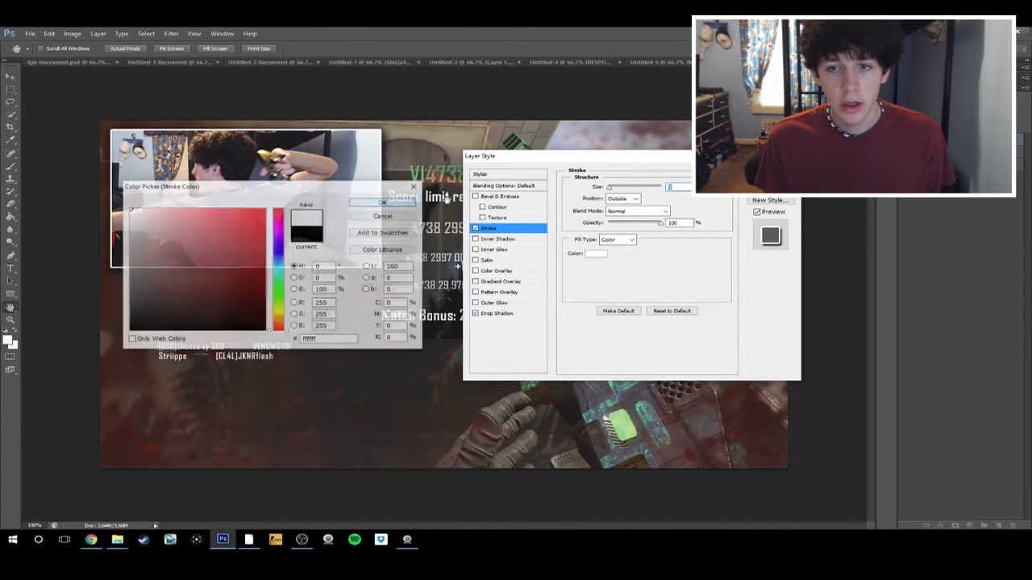
type("5")
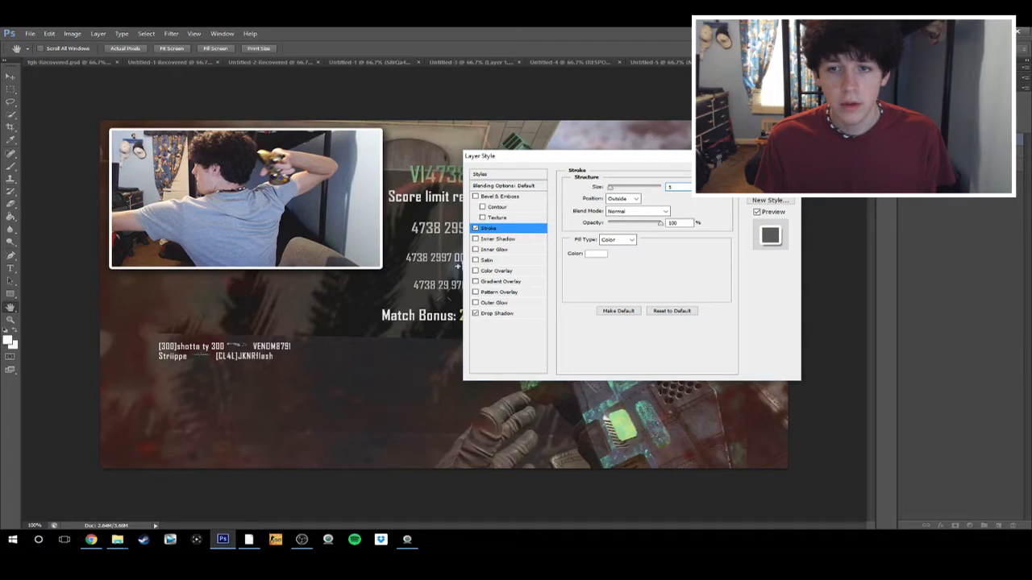
key("Return")
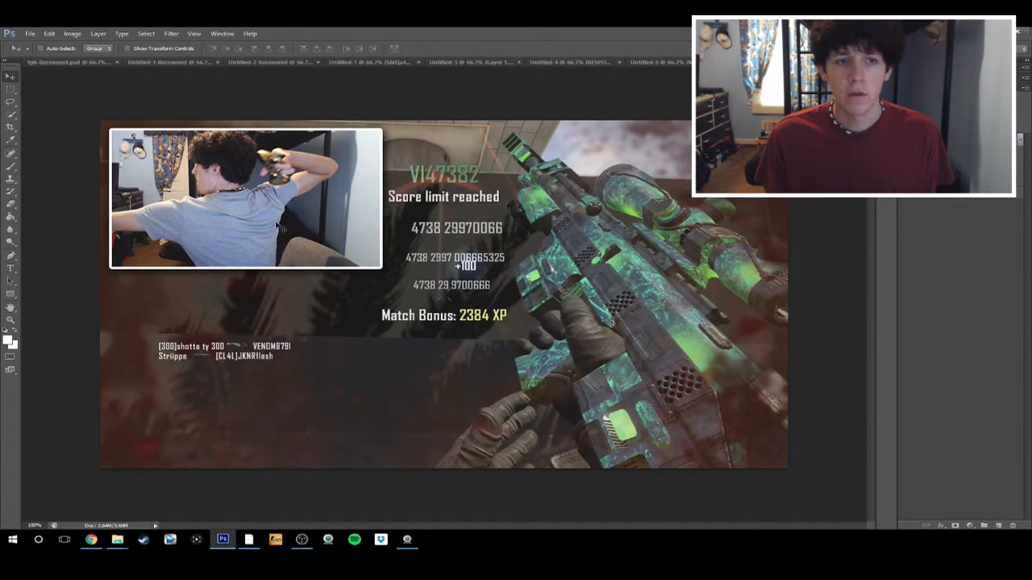
Place the black Call of Duty Black Ops II logo from the Youtube Photos folder and rasterize its layer
left_click(30, 33)
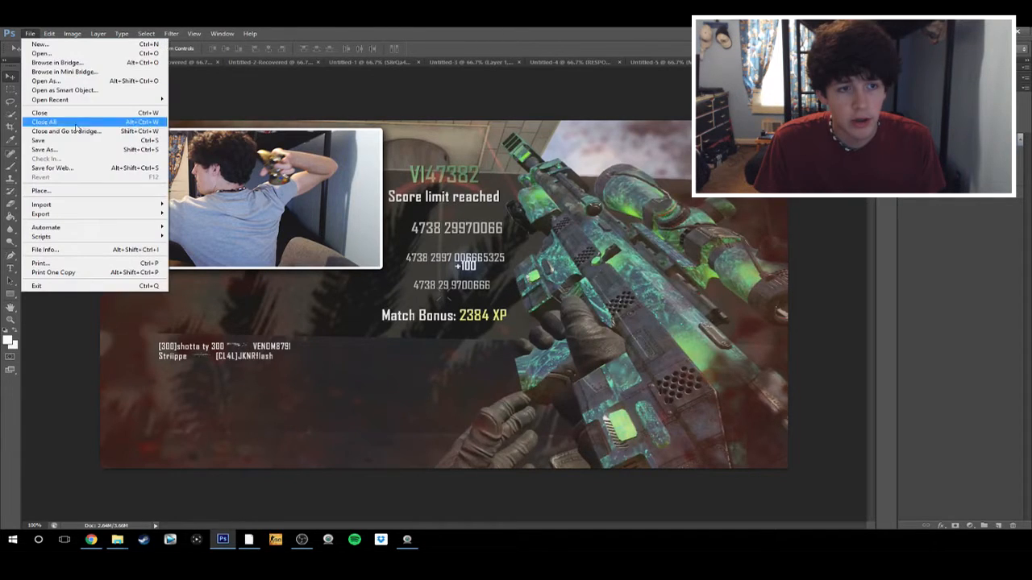
left_click(44, 190)
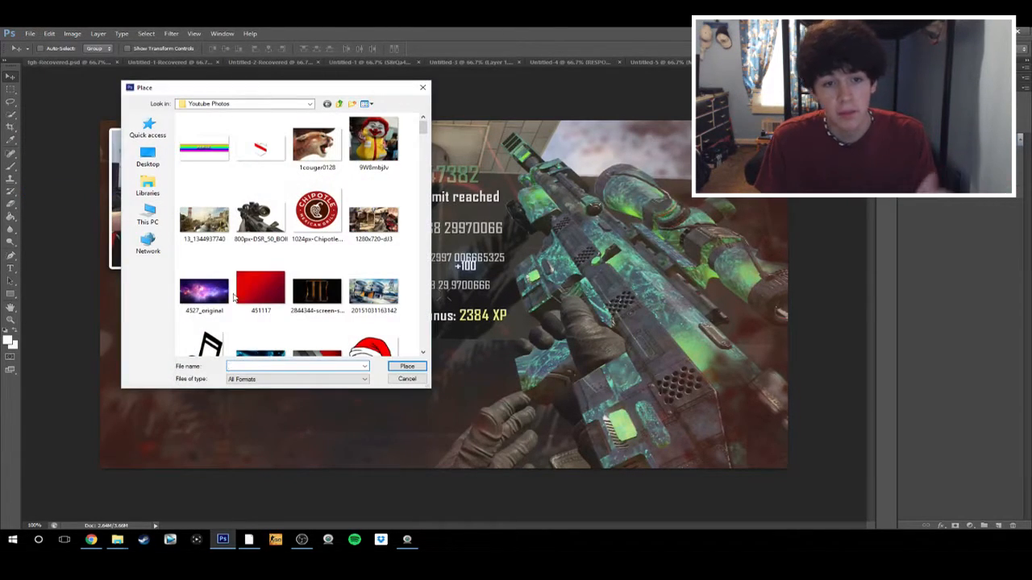
scroll(302, 255, "down", 10)
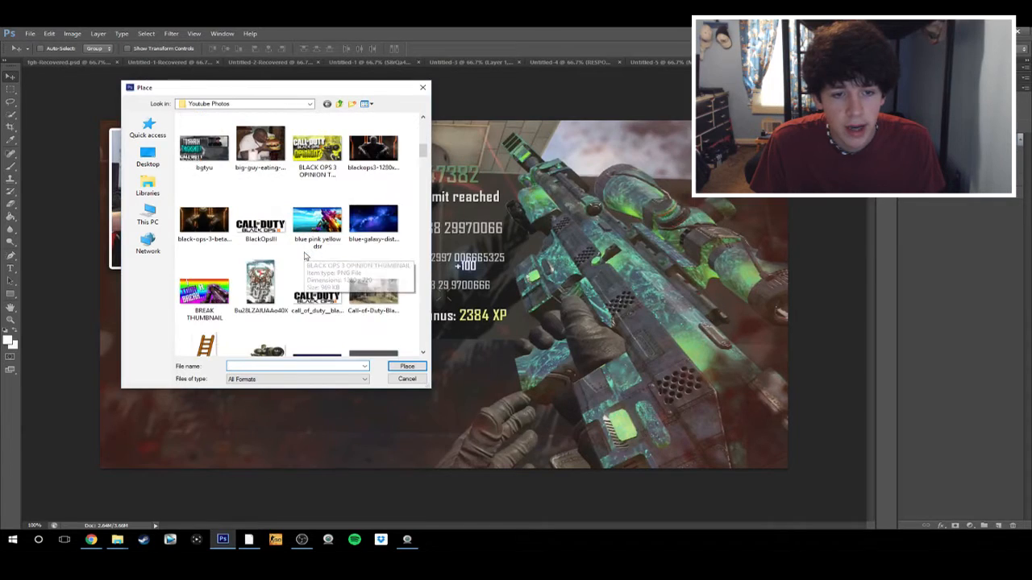
double_click(313, 300)
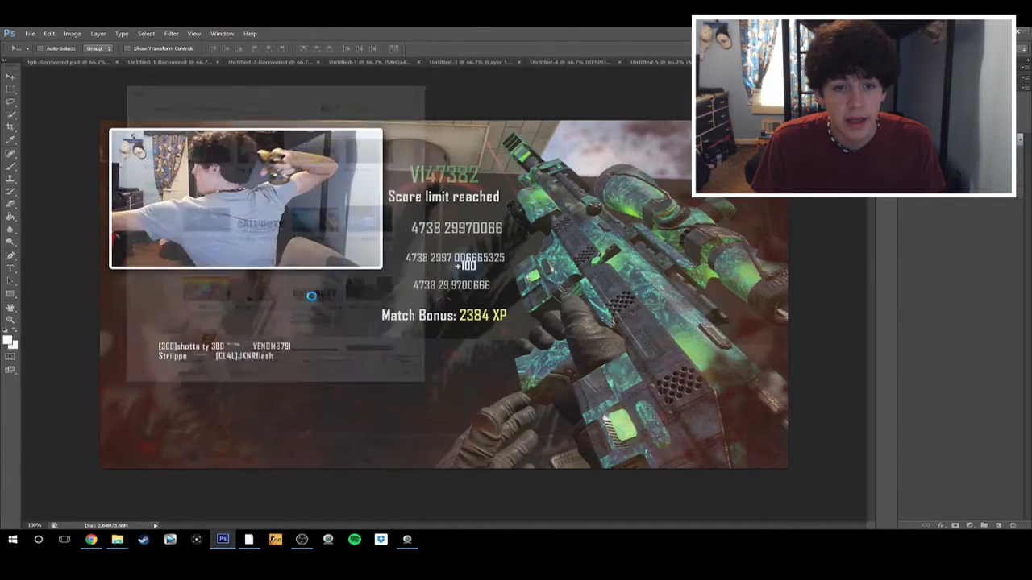
left_click(539, 49)
right_click(1017, 142)
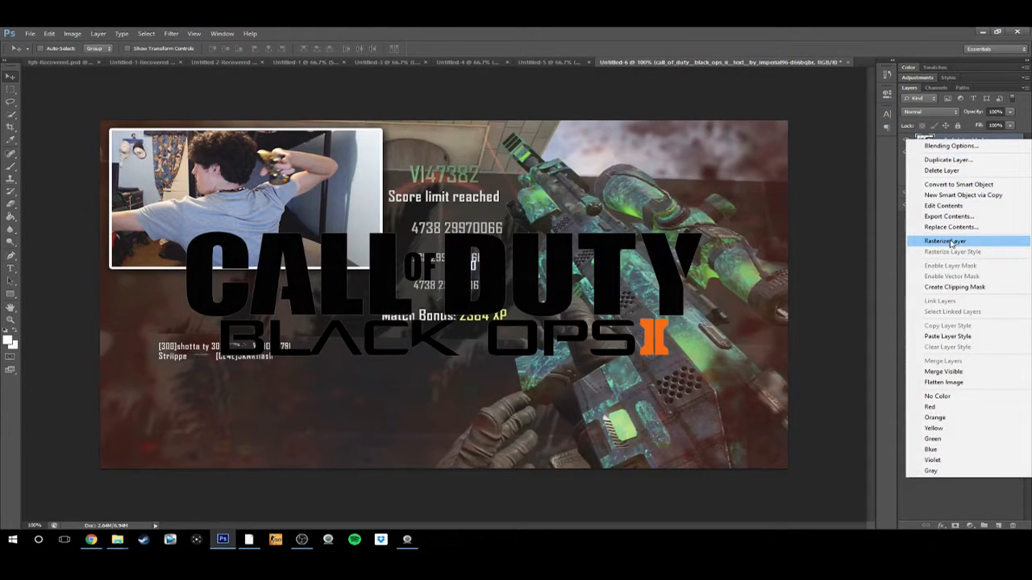
left_click(950, 242)
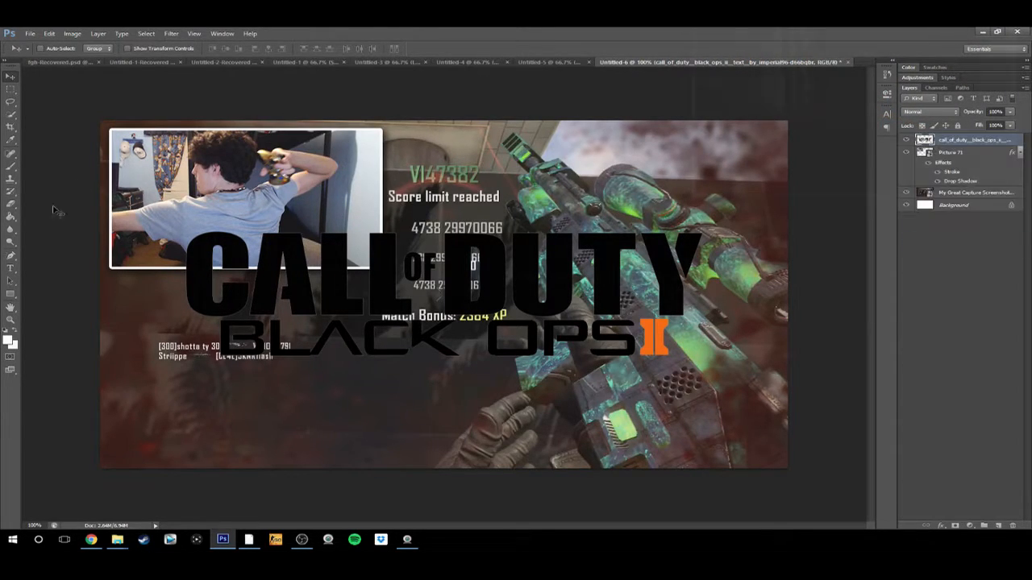
Fill all the black letters of the Call of Duty Black Ops logo with white (ffffff) using the Paint Bucket
left_click(7, 341)
left_click(315, 302)
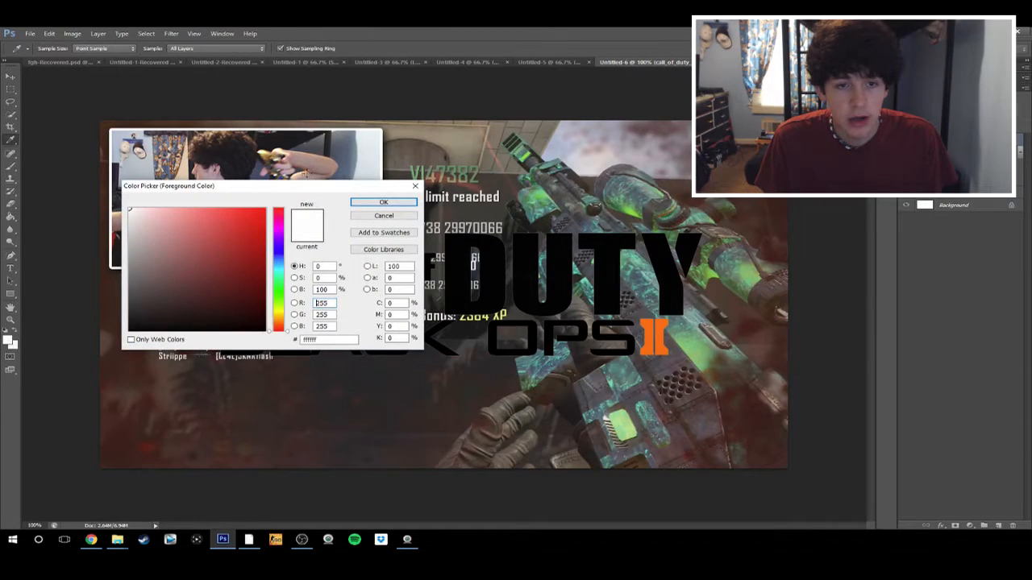
left_click(384, 202)
left_click(10, 217)
left_click(336, 280)
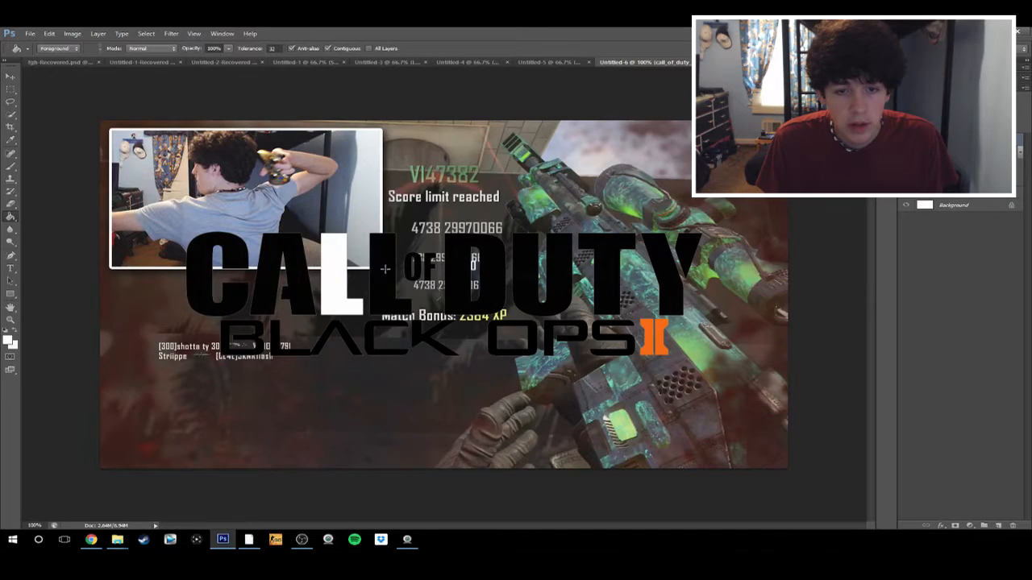
left_click(384, 271)
left_click(459, 264)
left_click(521, 263)
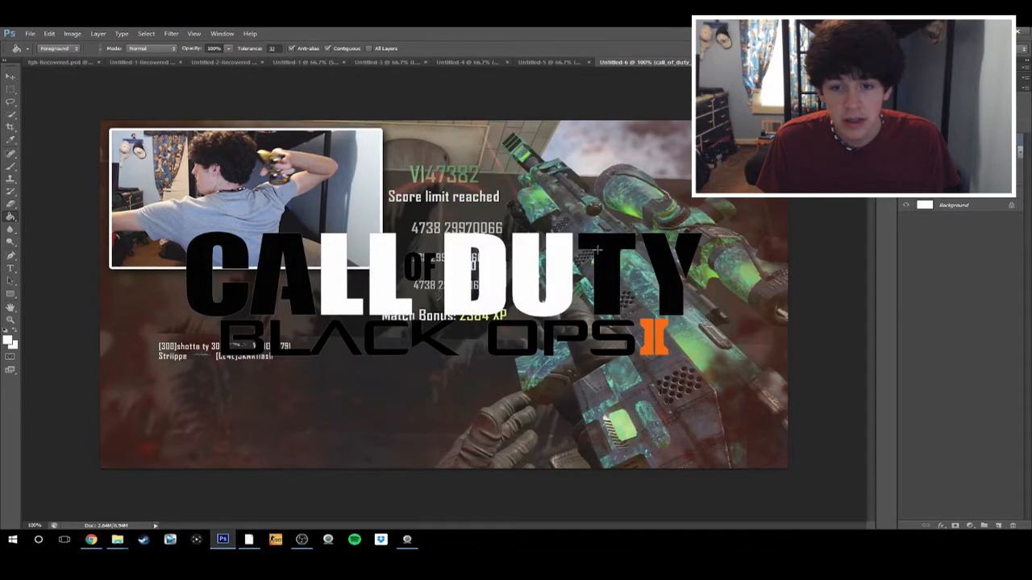
left_click(599, 250)
left_click(284, 250)
left_click(243, 300)
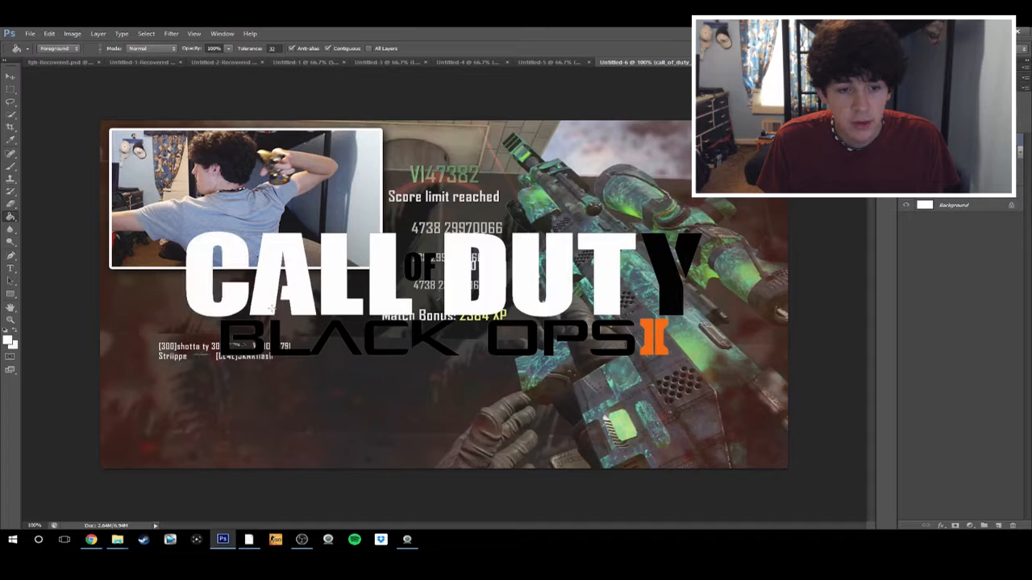
left_click(335, 342)
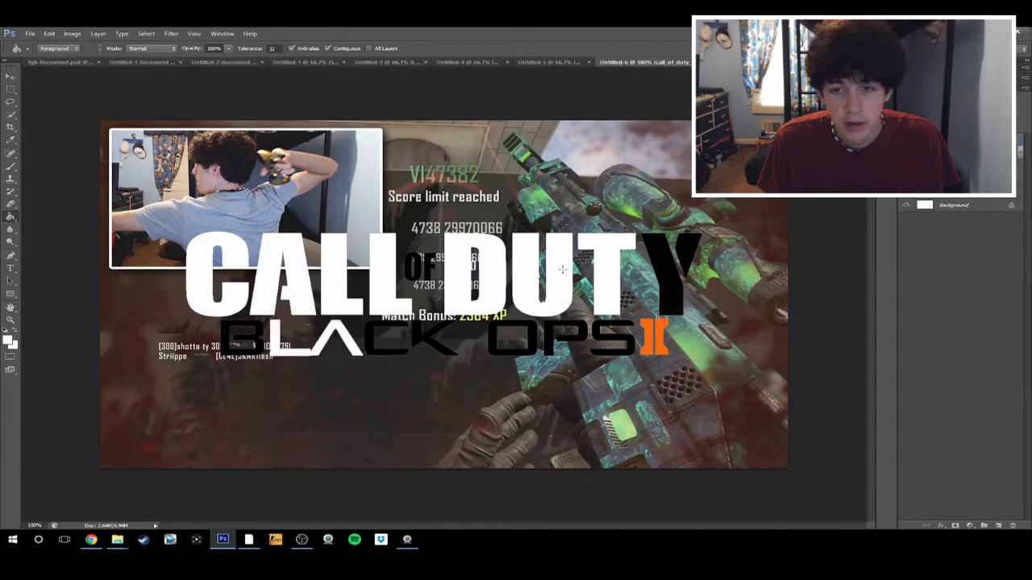
left_click(655, 248)
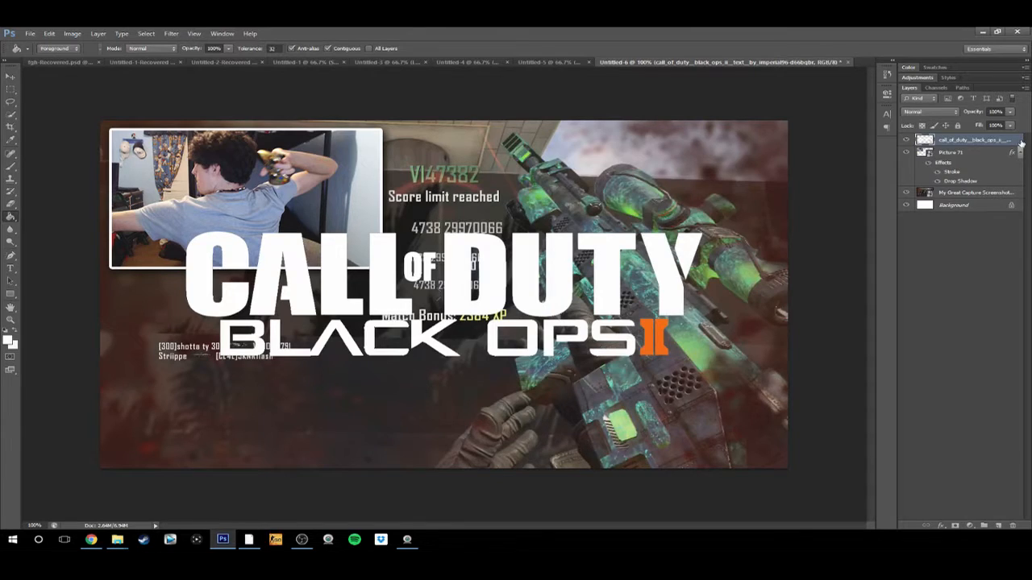
Add a drop shadow to the Call of Duty logo layer with 100% opacity, 35 px size and 35% spread
double_click(1019, 141)
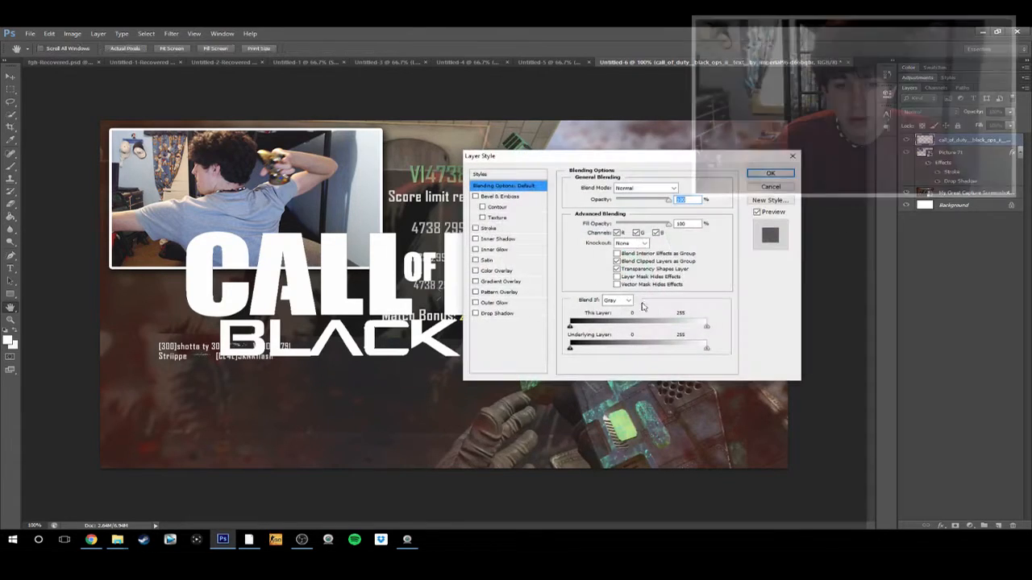
left_click(499, 313)
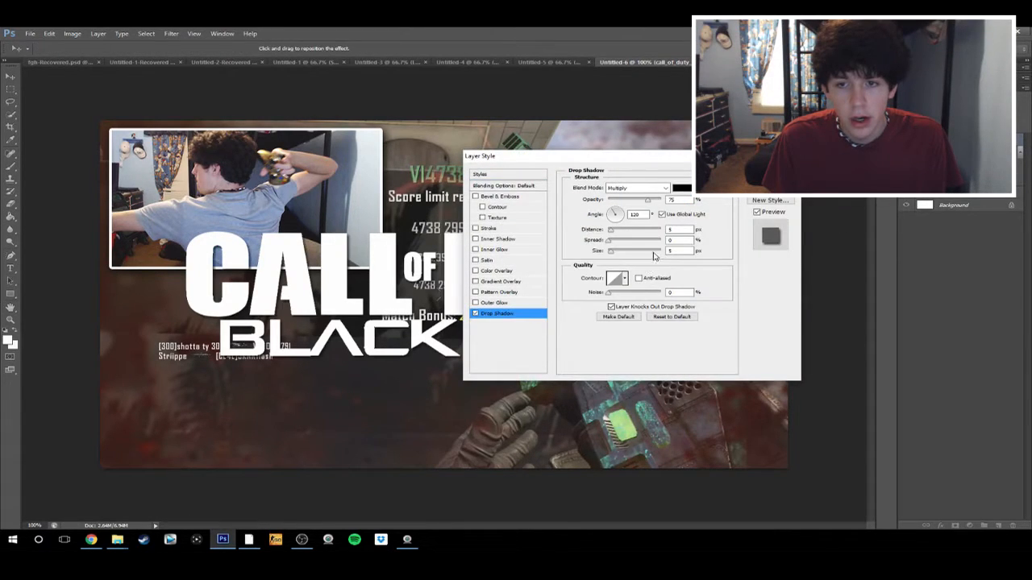
double_click(673, 200)
type("100")
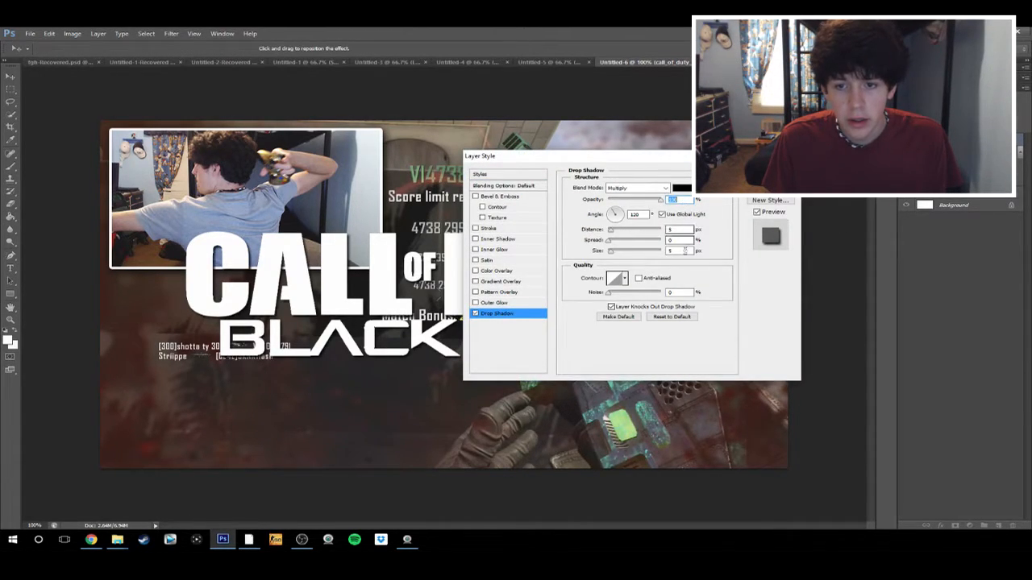
left_click_drag(683, 251, 490, 248)
type("35")
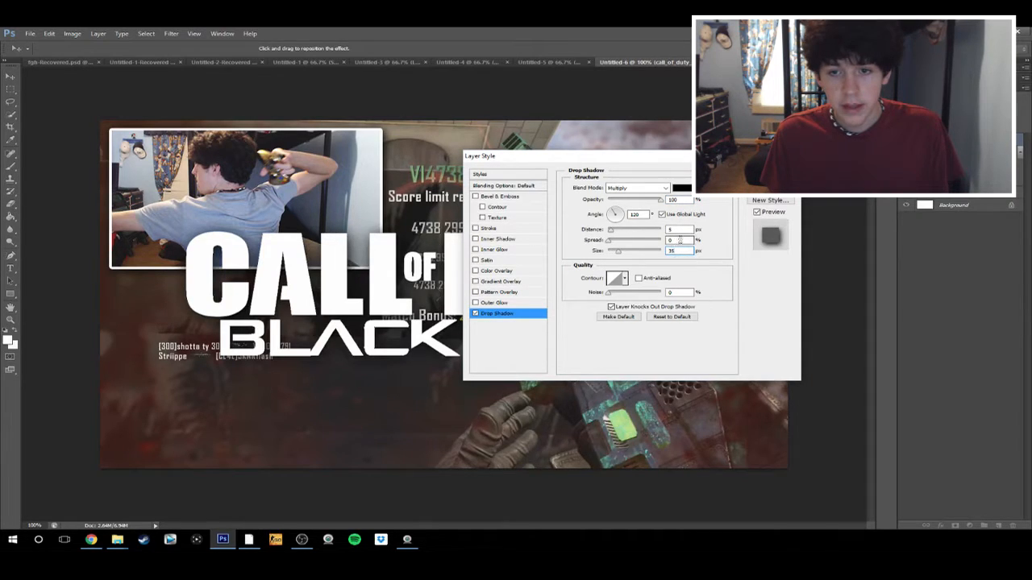
key("shift+Tab")
type("35")
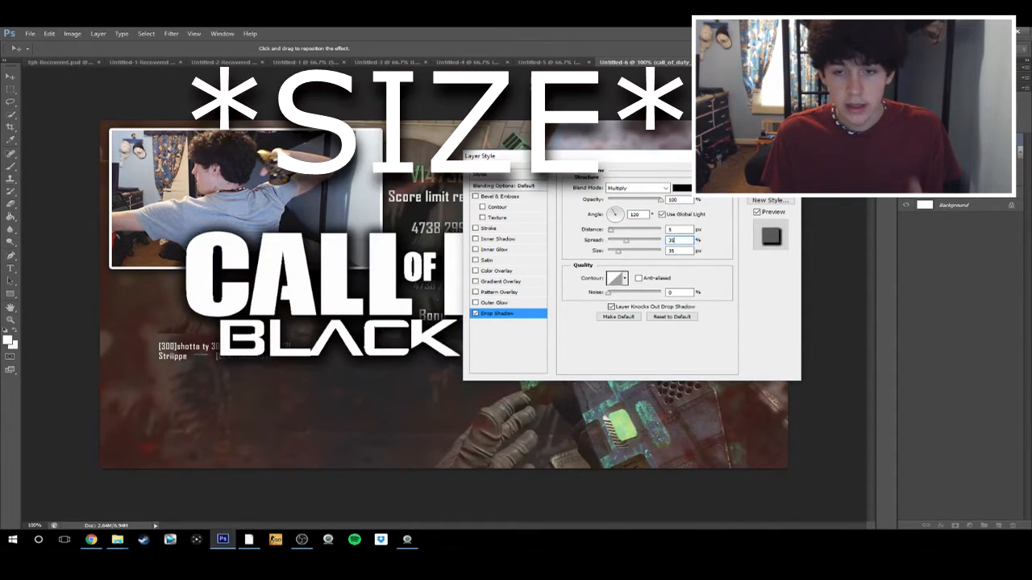
Add a linear gradient overlay to the Call of Duty logo using the Neutral Density preset and reverse it
left_click(514, 282)
left_click_drag(656, 158, 751, 196)
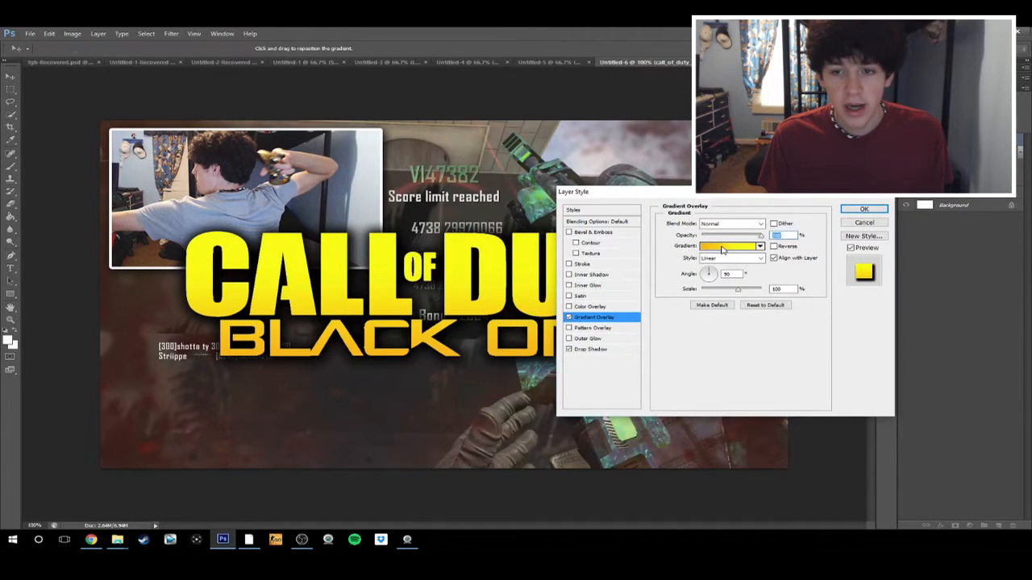
left_click(723, 249)
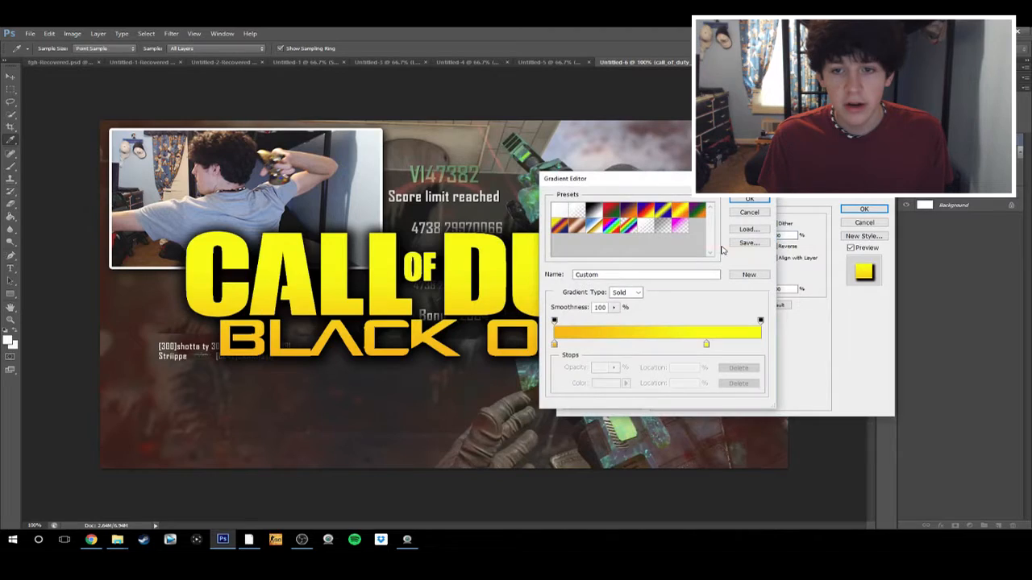
left_click(664, 228)
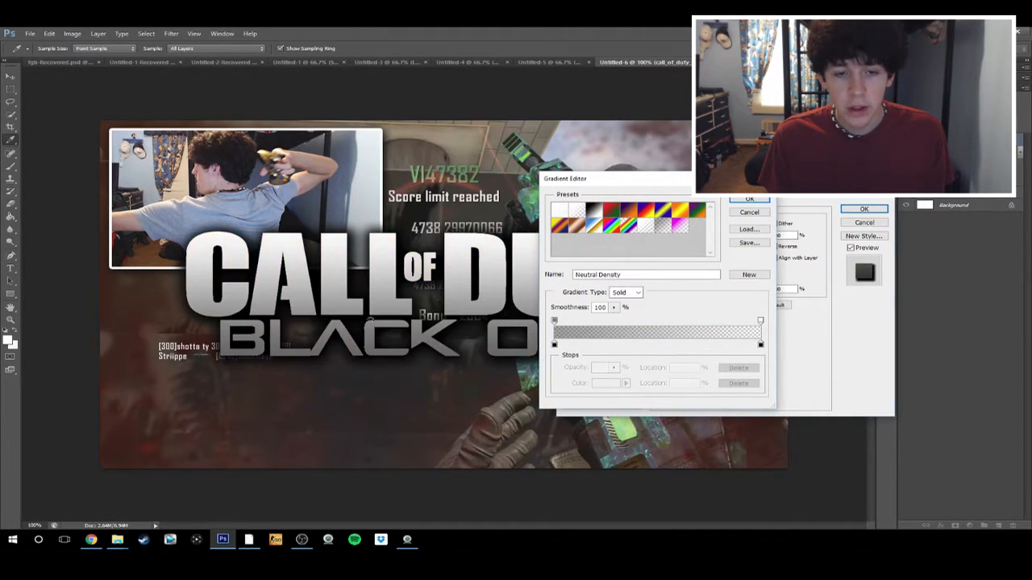
left_click(749, 200)
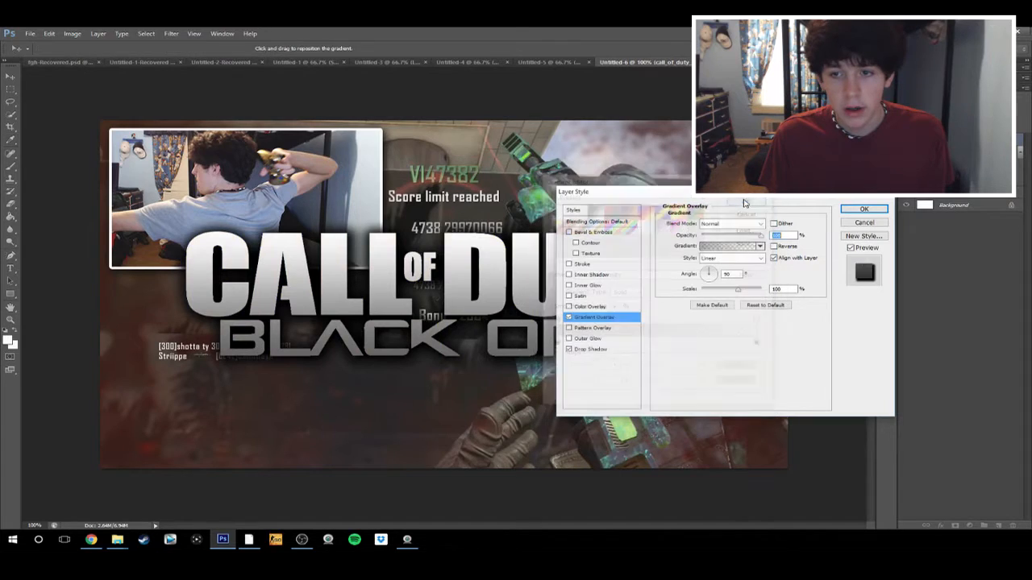
left_click(774, 247)
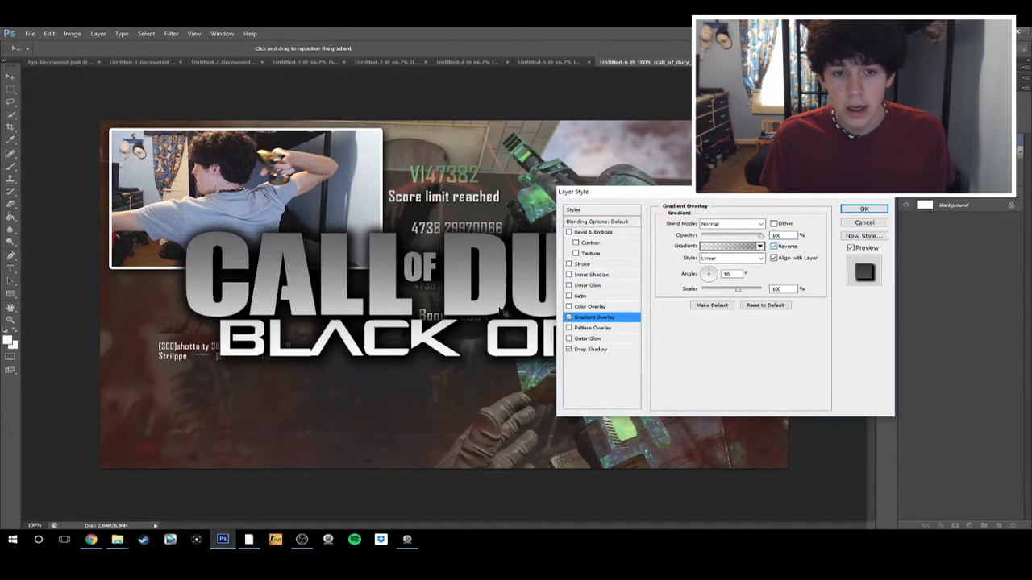
Shift the logo gradient's transparent opacity stop to 29%, reduce the overlay opacity and apply the layer style
left_click(733, 246)
left_click_drag(760, 323, 618, 322)
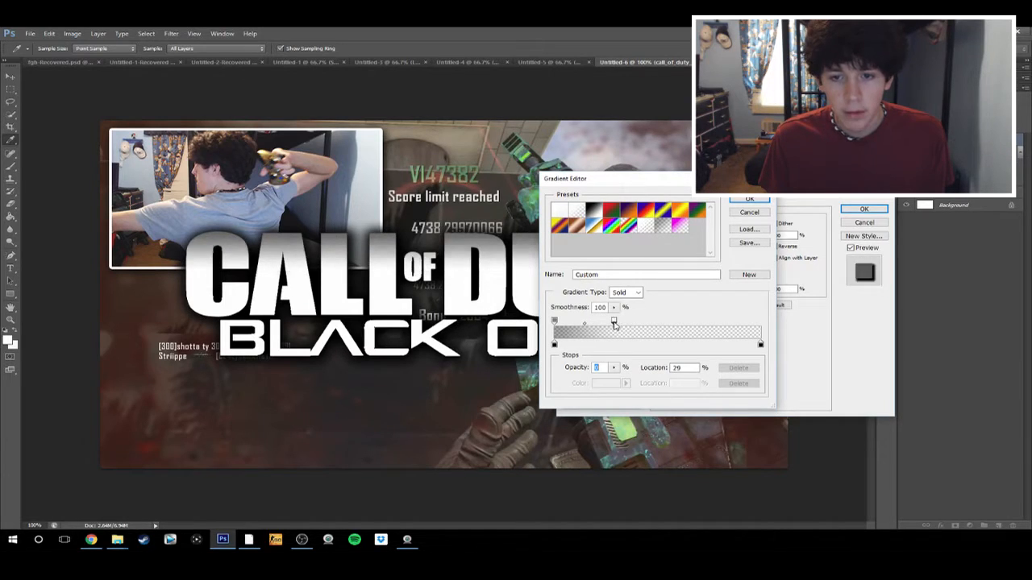
left_click(750, 199)
left_click_drag(756, 236, 739, 238)
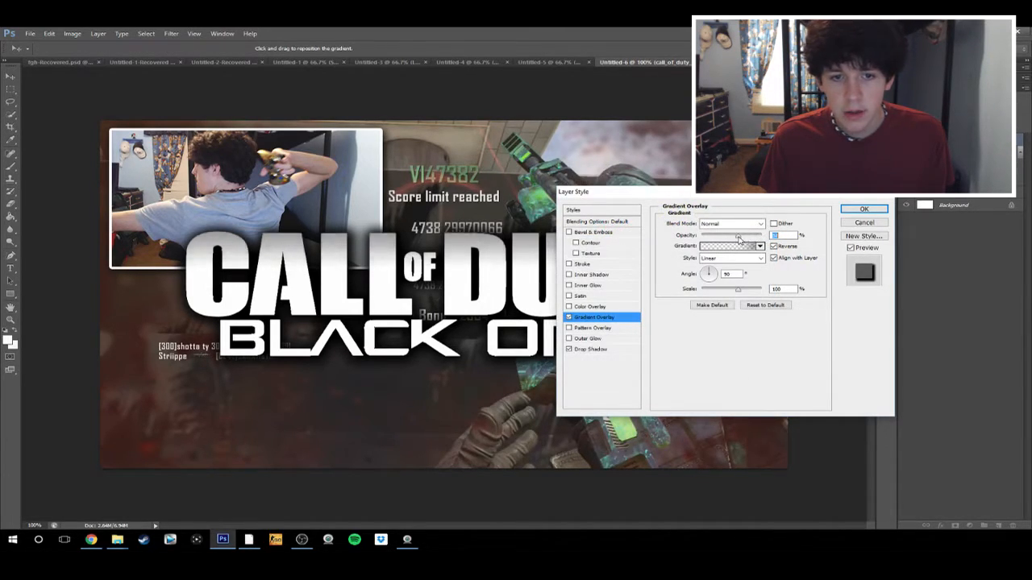
left_click(863, 208)
key("g")
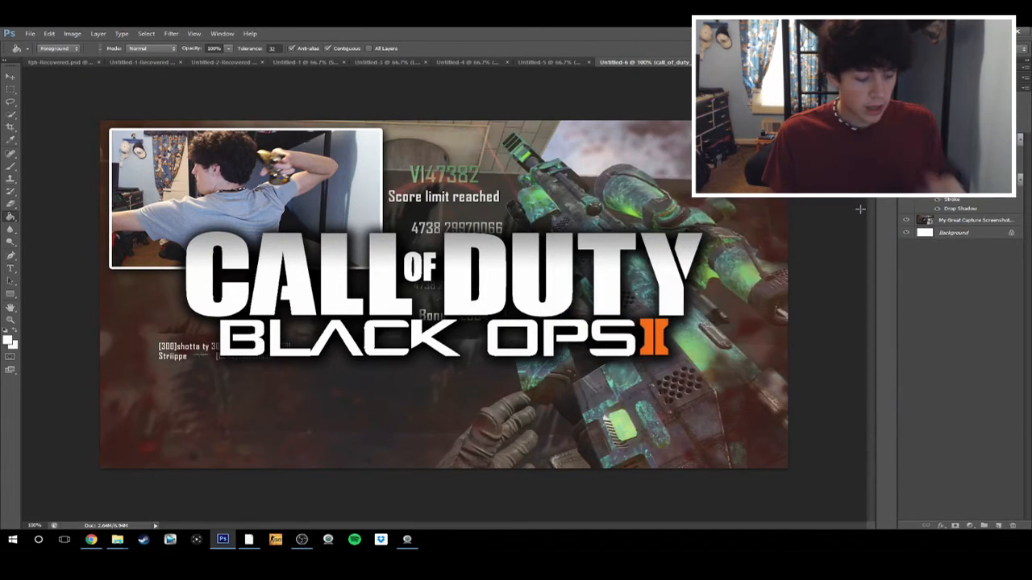
Scale down the Call of Duty logo and place it in the bottom-left corner of the thumbnail
key("ctrl+t")
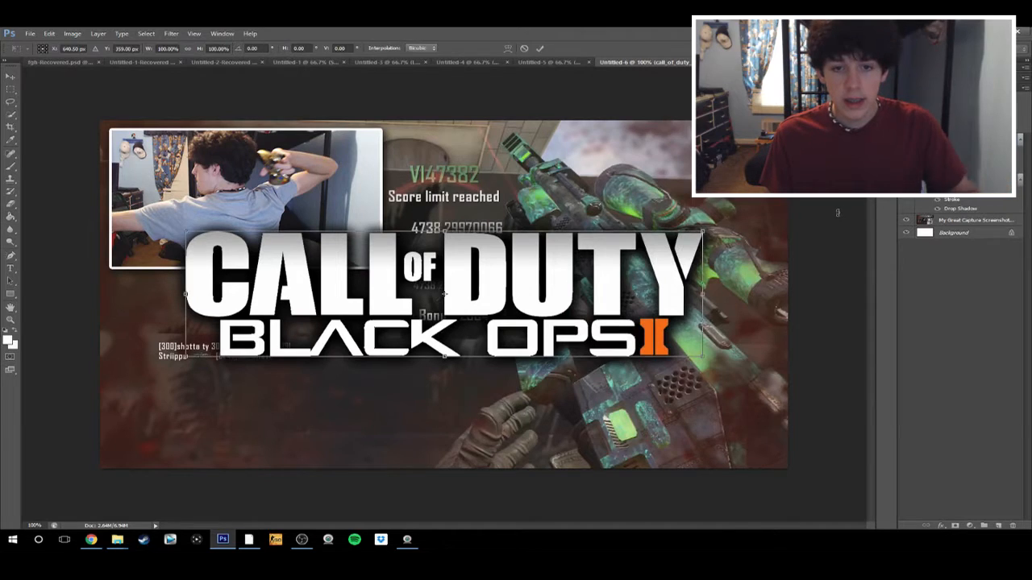
left_click_drag(702, 232, 510, 294)
left_click_drag(449, 321, 357, 436)
left_click_drag(420, 391, 426, 390)
left_click(540, 50)
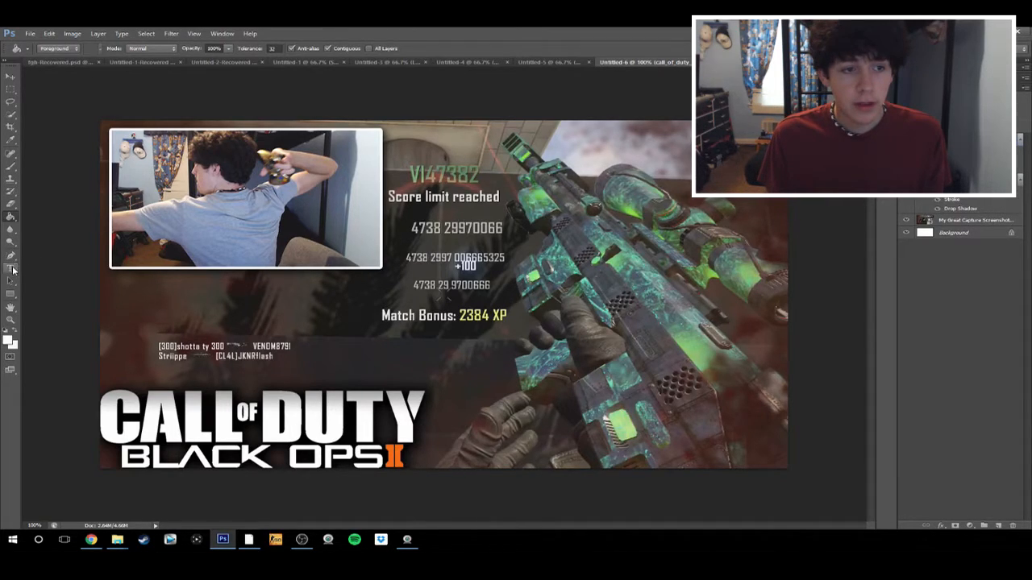
Add the white text TRICKSHOT in the Long Shot font at 150 pt just below the webcam photo
left_click(10, 268)
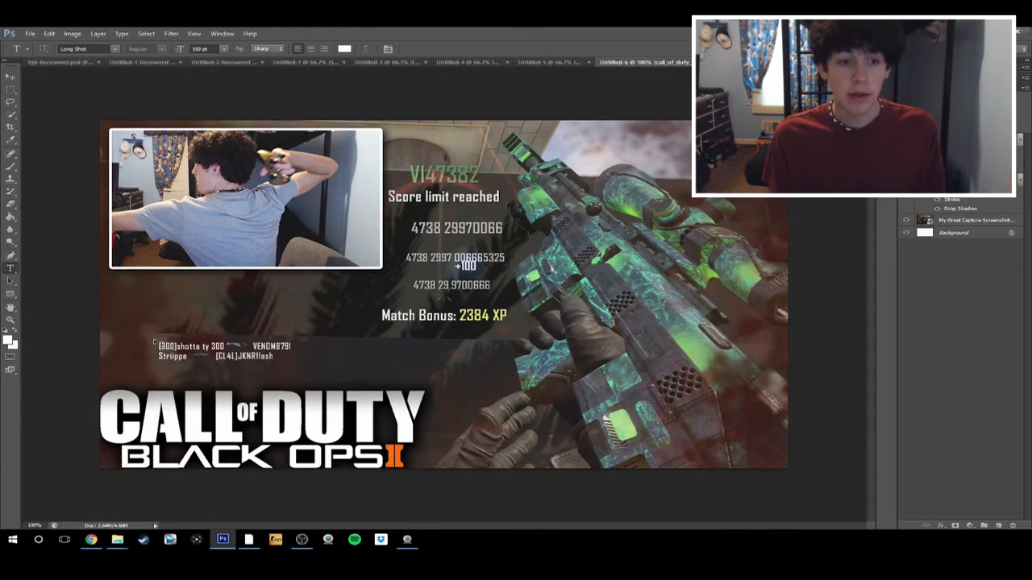
left_click(185, 319)
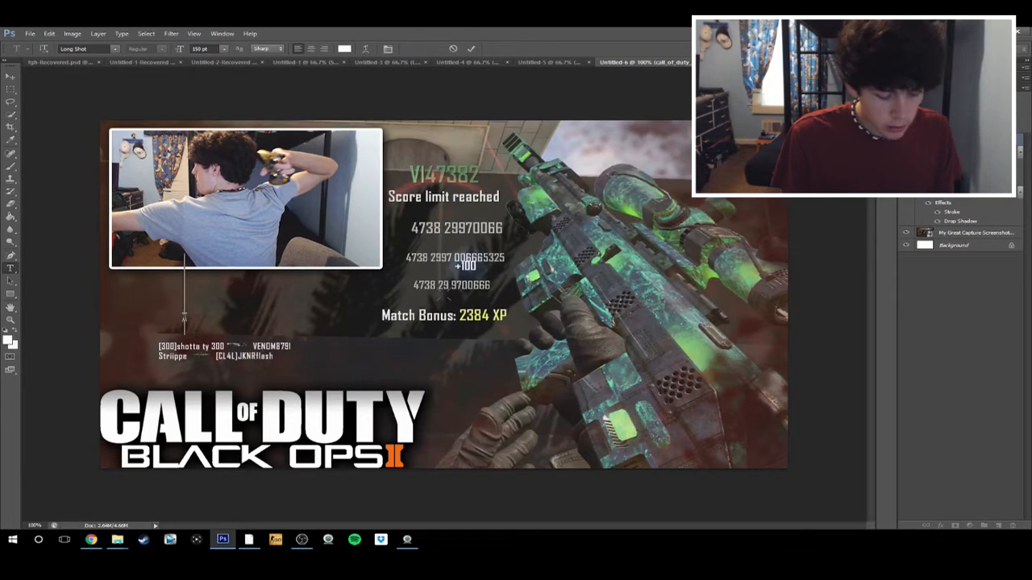
type("TRICKSHOT")
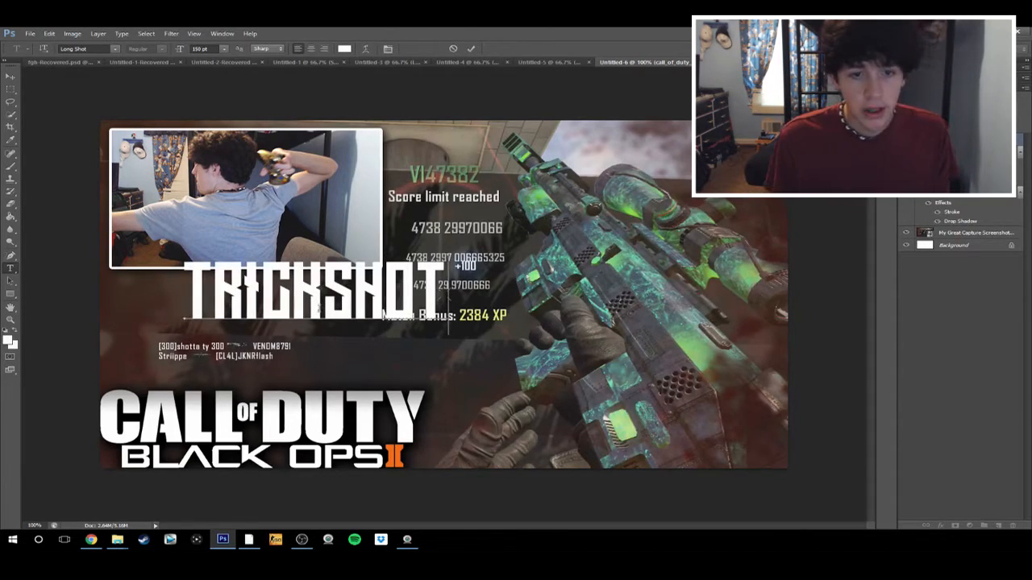
key("ctrl+Return")
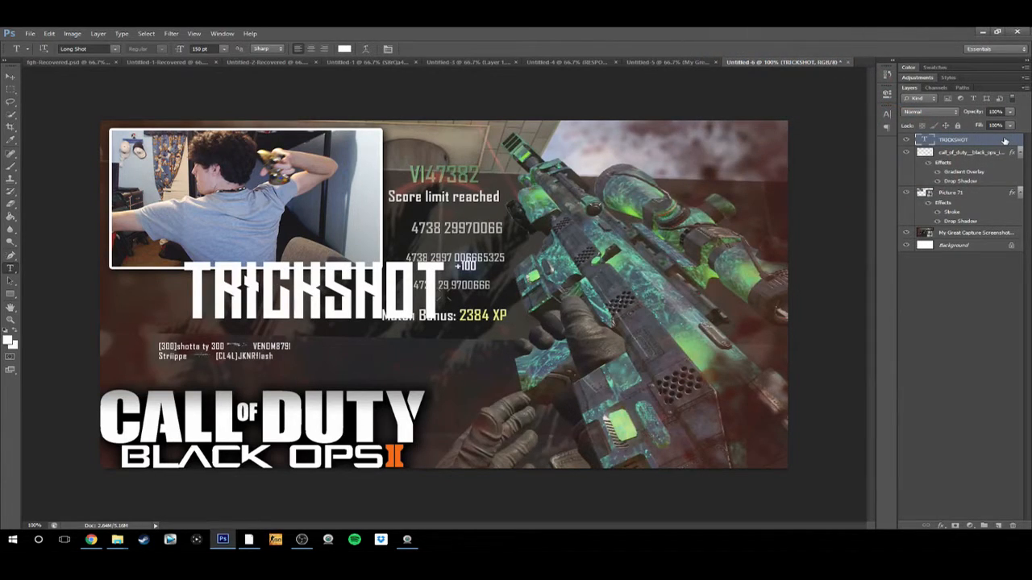
Add a drop shadow to the TRICKSHOT text with 100% opacity, 35 px size and 35% spread
double_click(1004, 141)
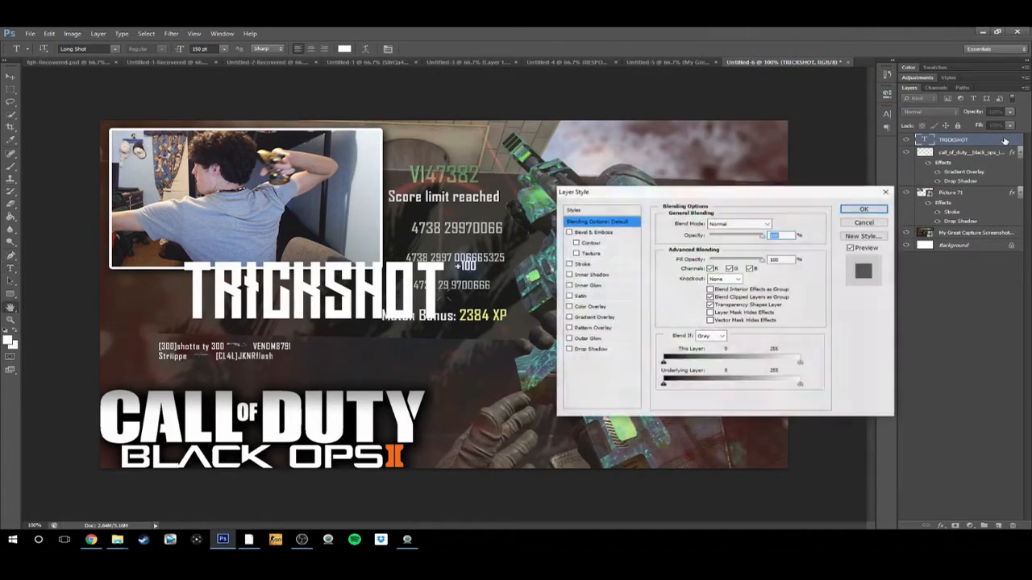
left_click(591, 349)
left_click_drag(742, 237, 780, 245)
left_click_drag(772, 286, 679, 288)
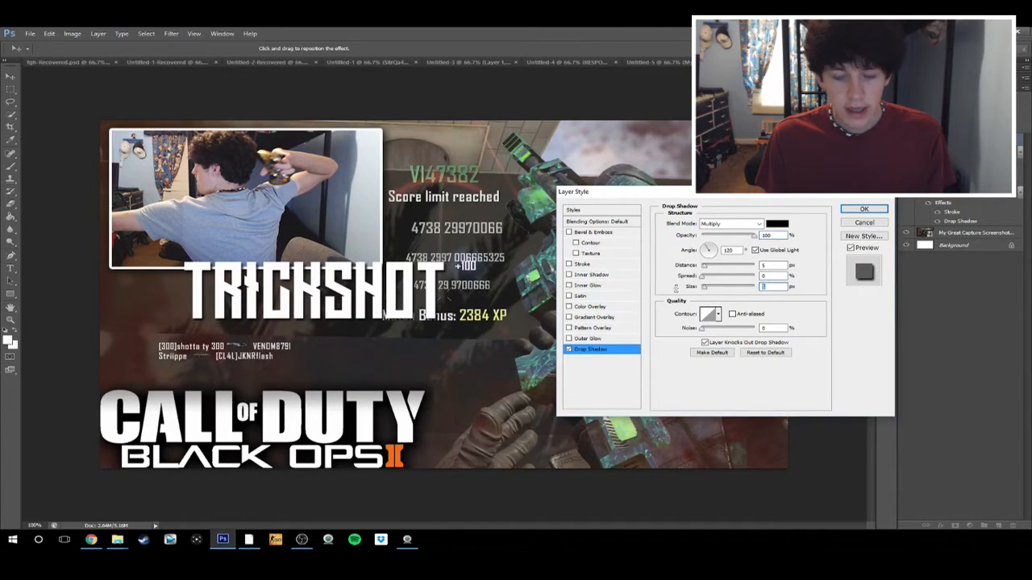
type("35")
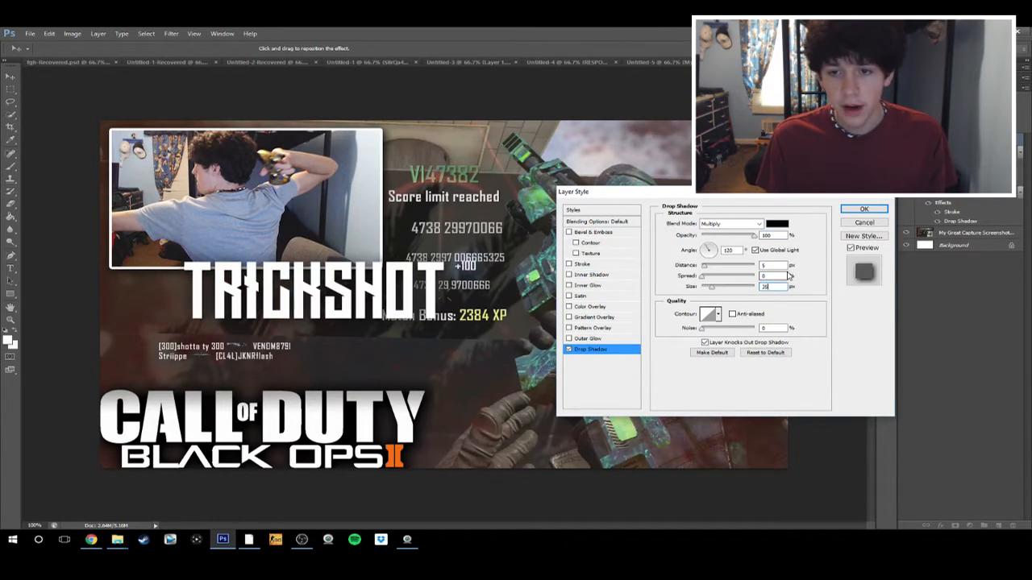
left_click_drag(771, 275, 718, 278)
type("3")
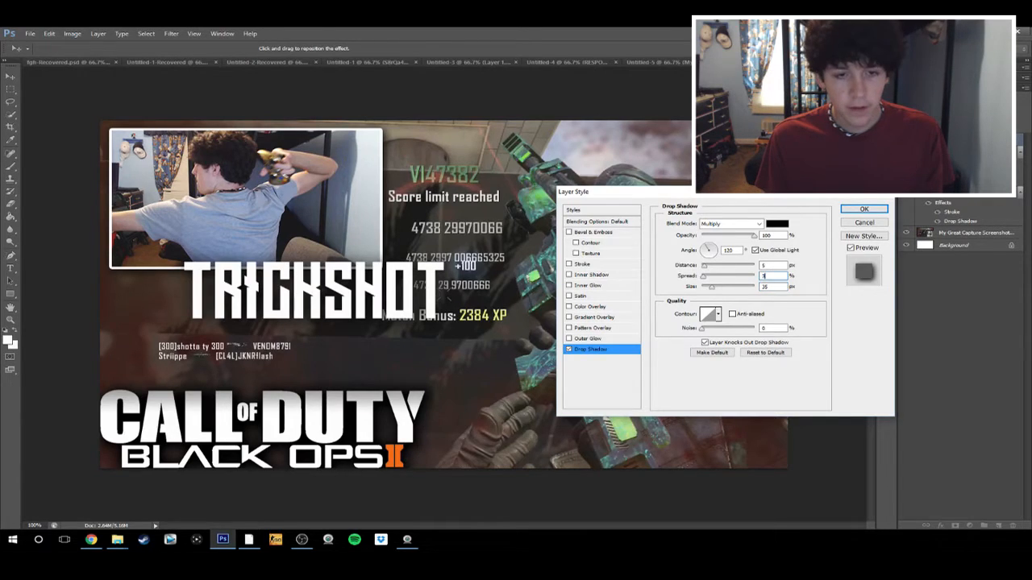
type("5")
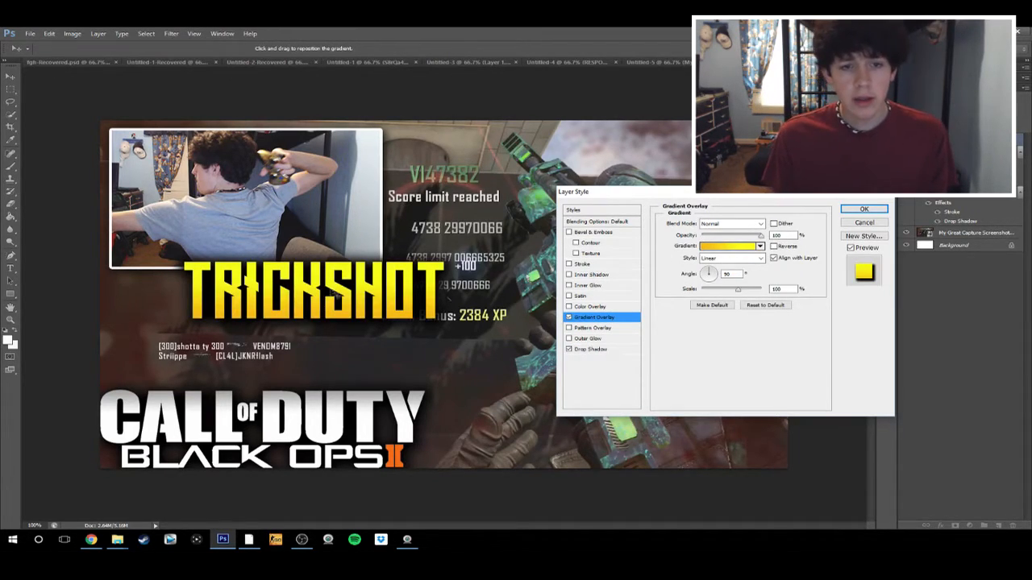
Give the TRICKSHOT text a Neutral Density gradient overlay with its transparent stop at 61% and reduced opacity, and apply the style
left_click(729, 247)
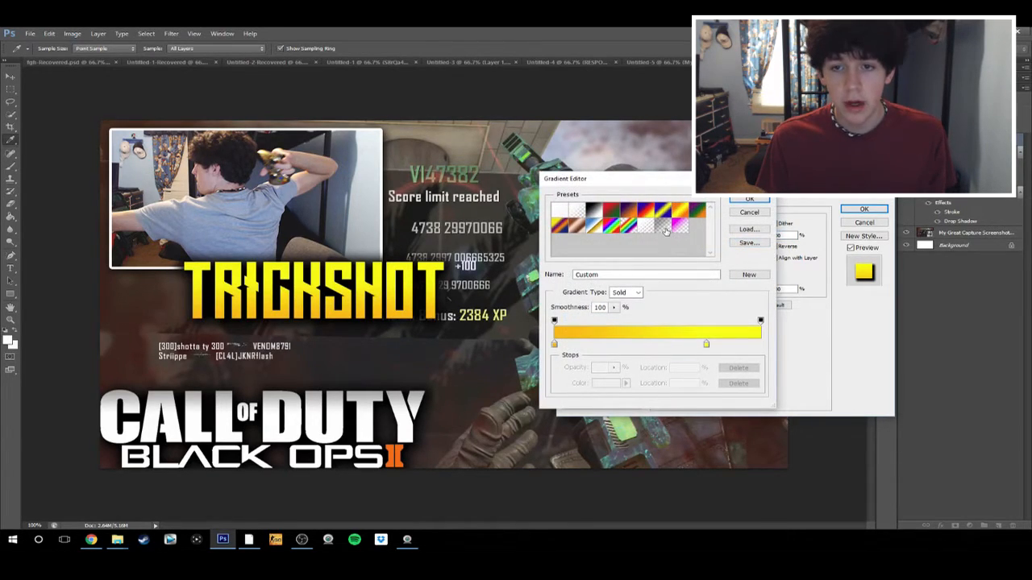
left_click(665, 232)
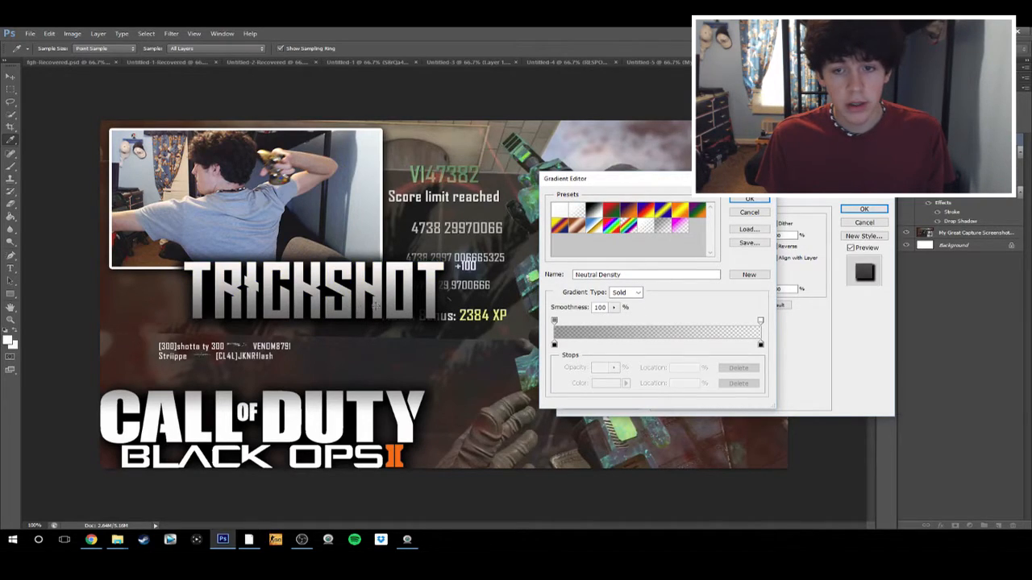
left_click_drag(760, 322, 679, 322)
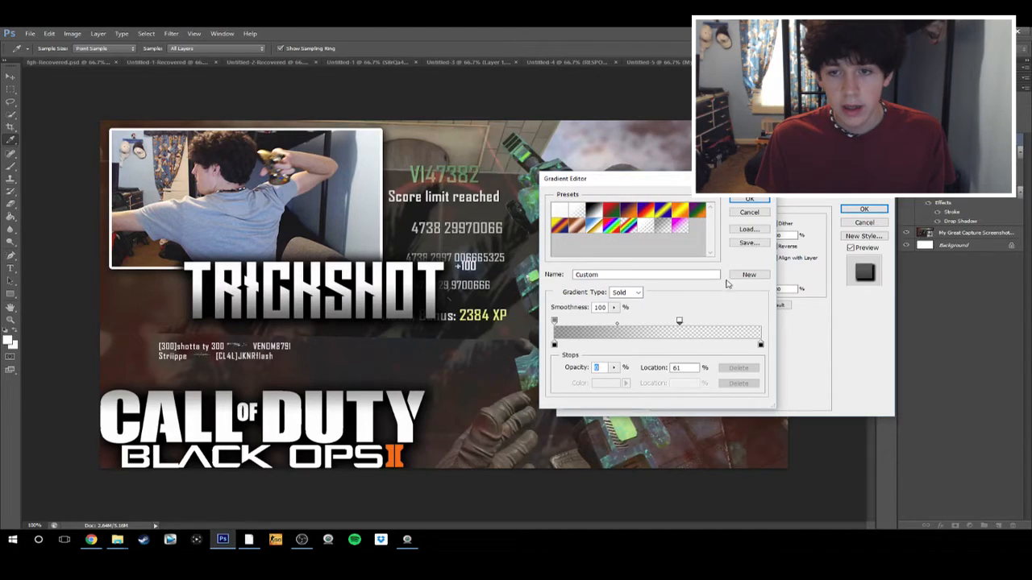
left_click(748, 200)
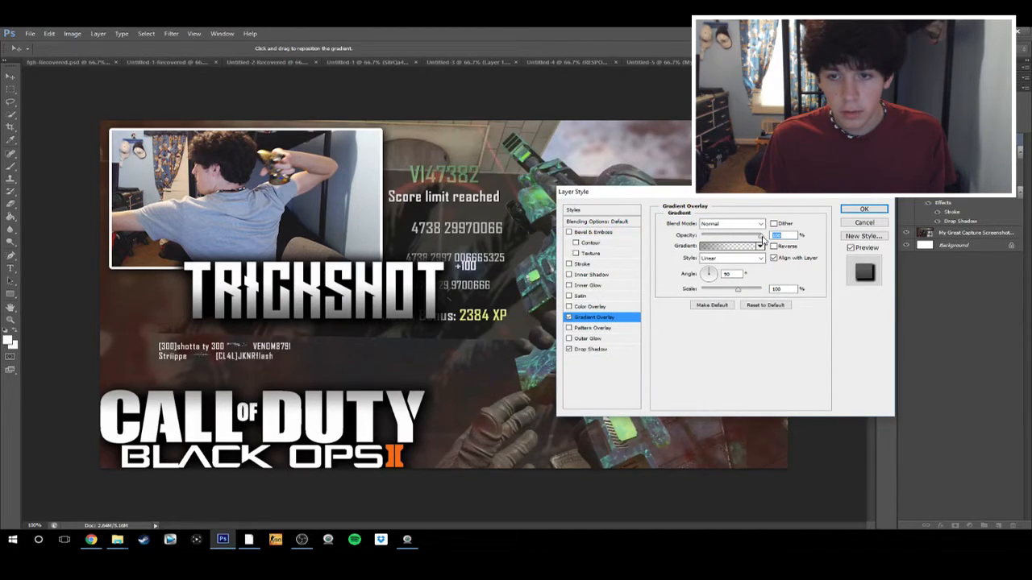
left_click_drag(760, 237, 740, 239)
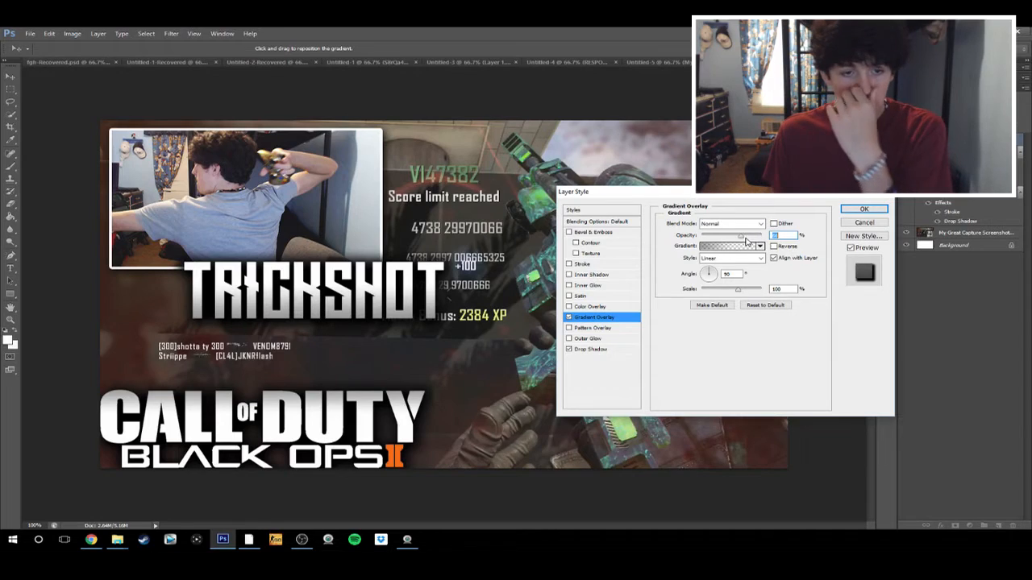
left_click(863, 210)
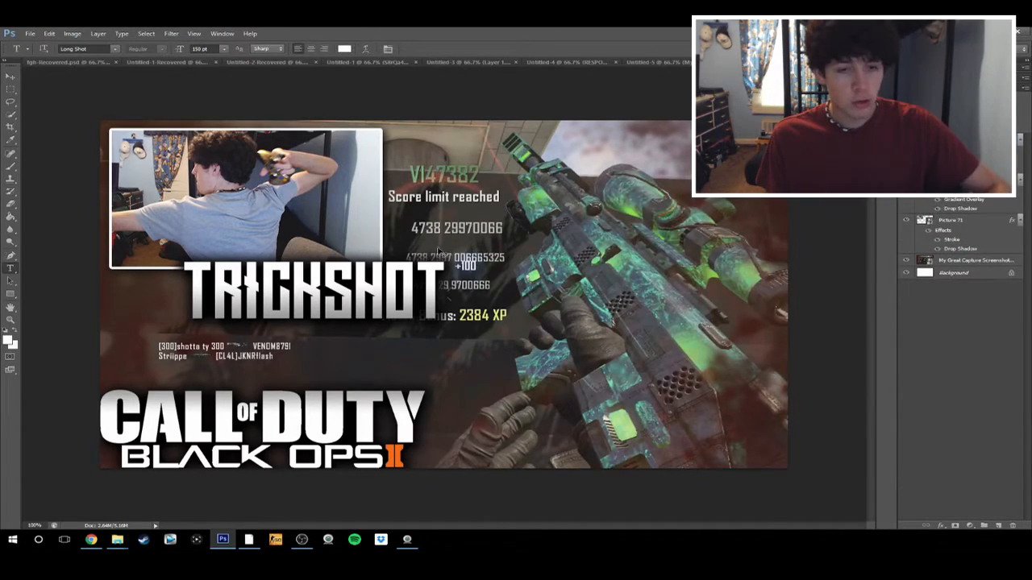
Slightly enlarge the TRICKSHOT text, tilt it about -1.9° and position it between the webcam photo and the Call of Duty logo
key("ctrl+t")
left_click_drag(369, 295, 317, 366)
mouse_move(406, 319)
left_mouse_down()
mouse_move(413, 303)
mouse_move(410, 320)
left_mouse_up()
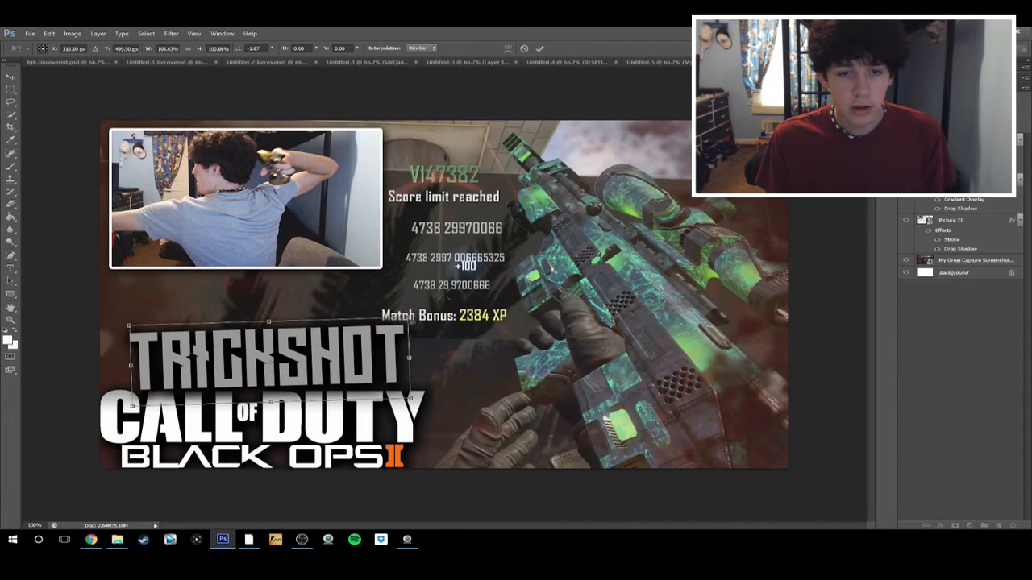
left_click(540, 49)
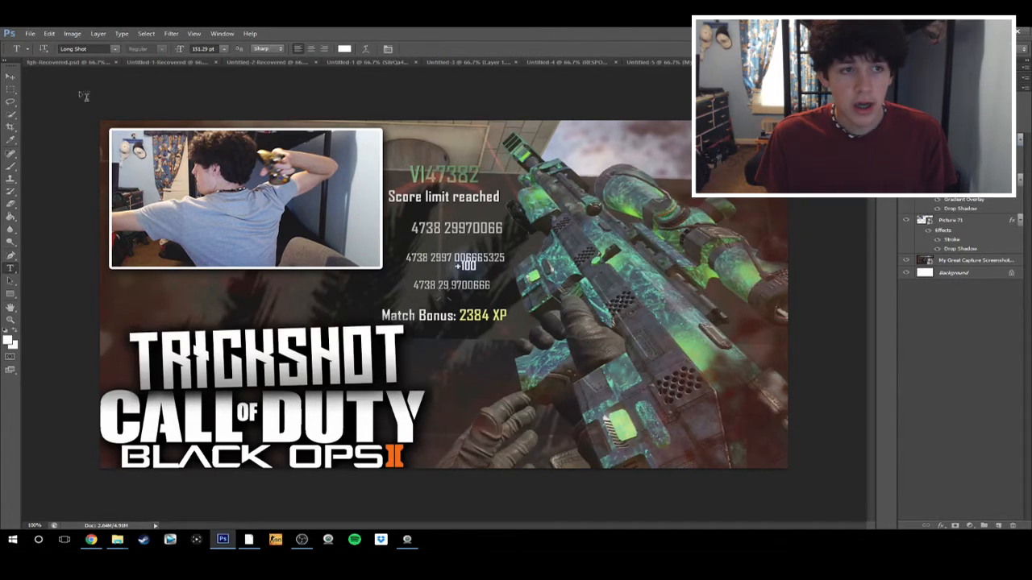
left_click(12, 75)
mouse_move(271, 368)
left_mouse_down()
mouse_move(652, 175)
mouse_move(359, 361)
mouse_move(273, 351)
left_mouse_up()
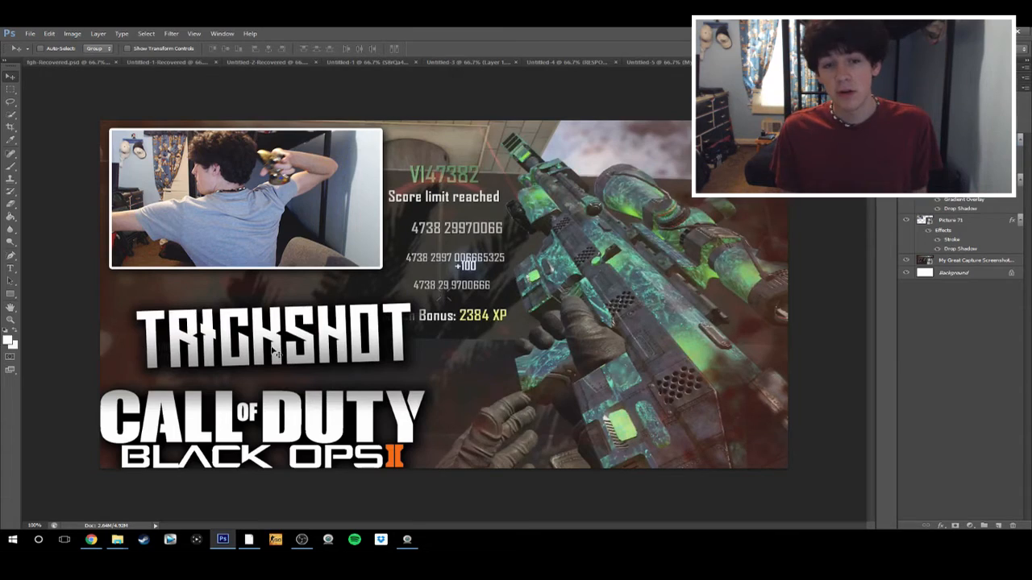